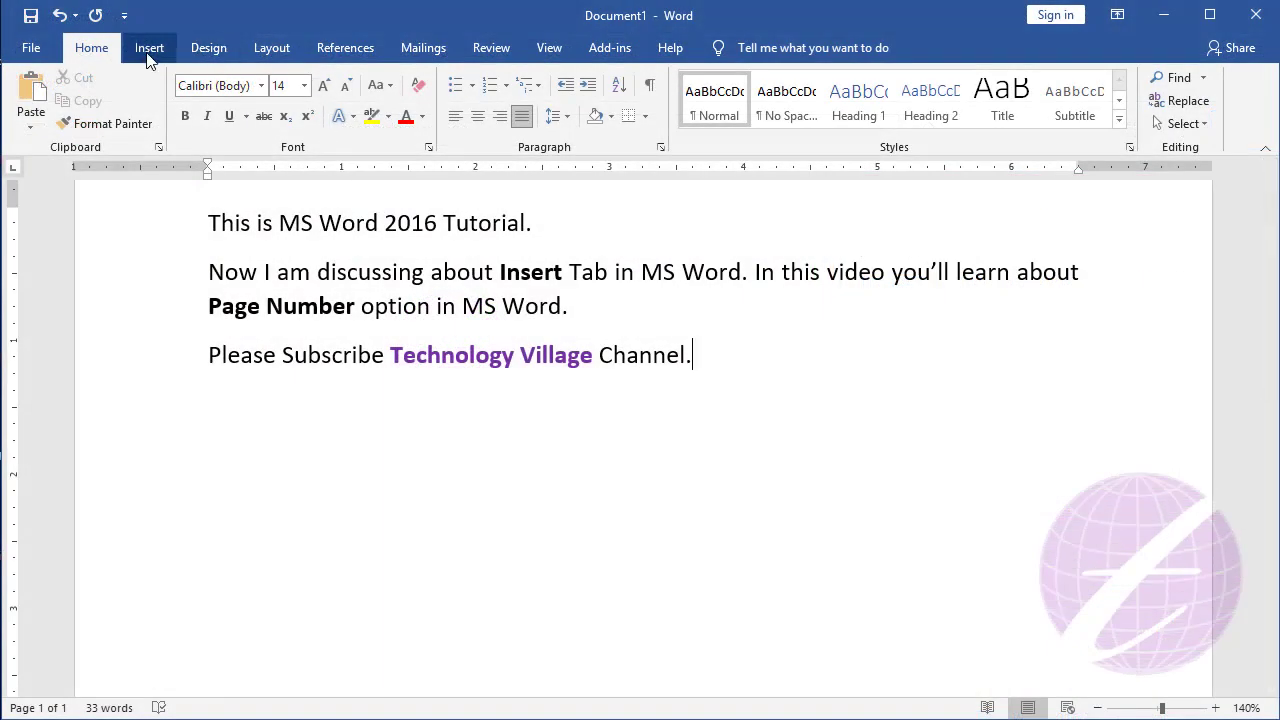
# Step: Show the Top of Page page-number gallery with its Plain Number 1, 2 and 3 presets
pyautogui.click(148, 52)
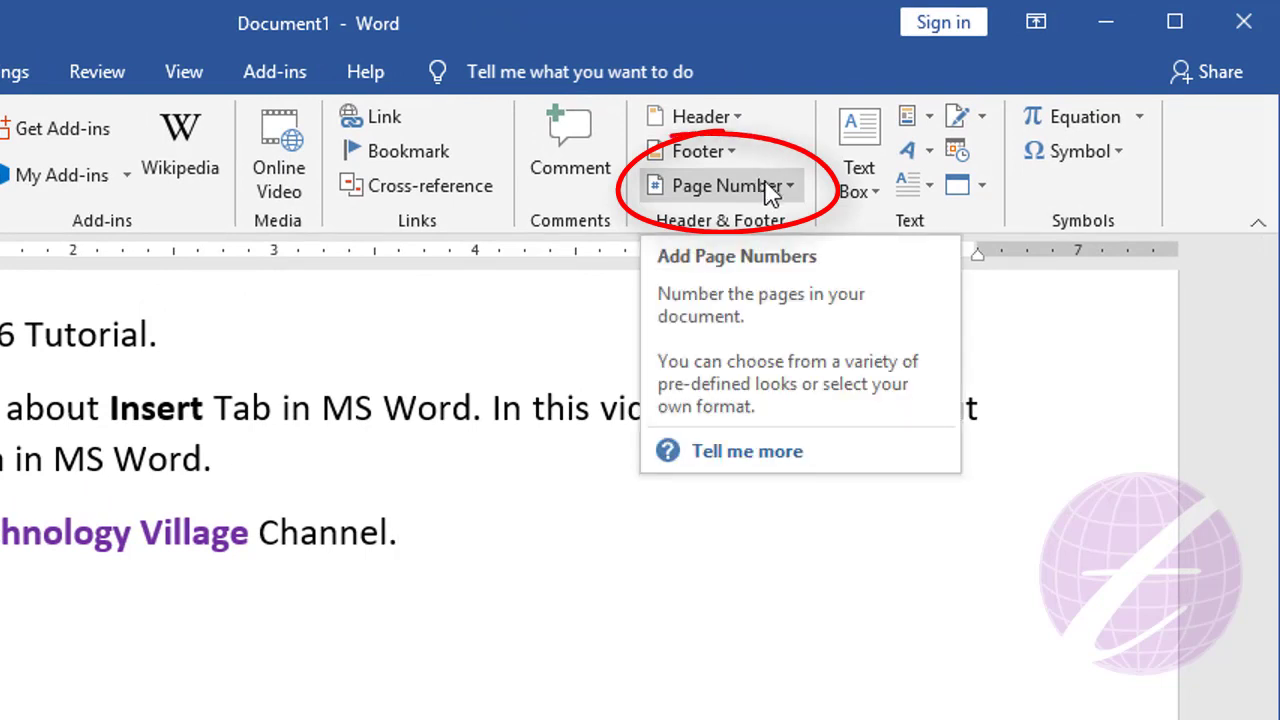
pyautogui.click(770, 188)
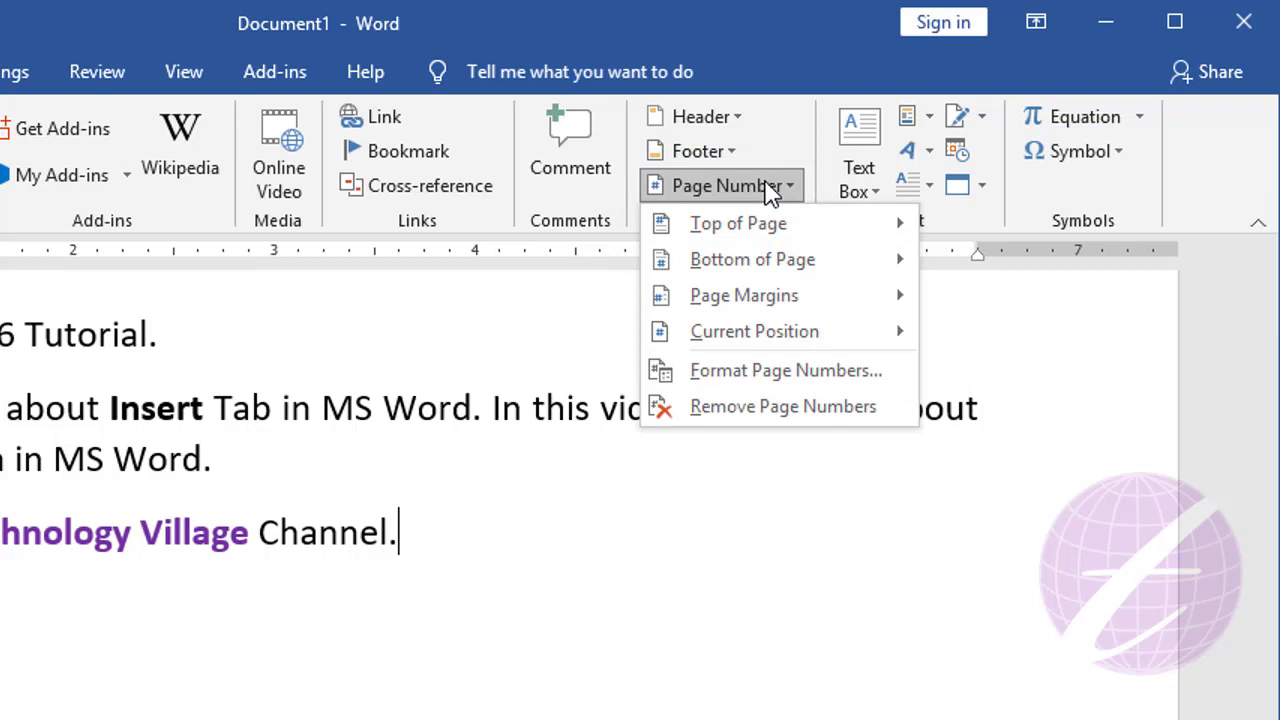
pyautogui.moveTo(738, 223)
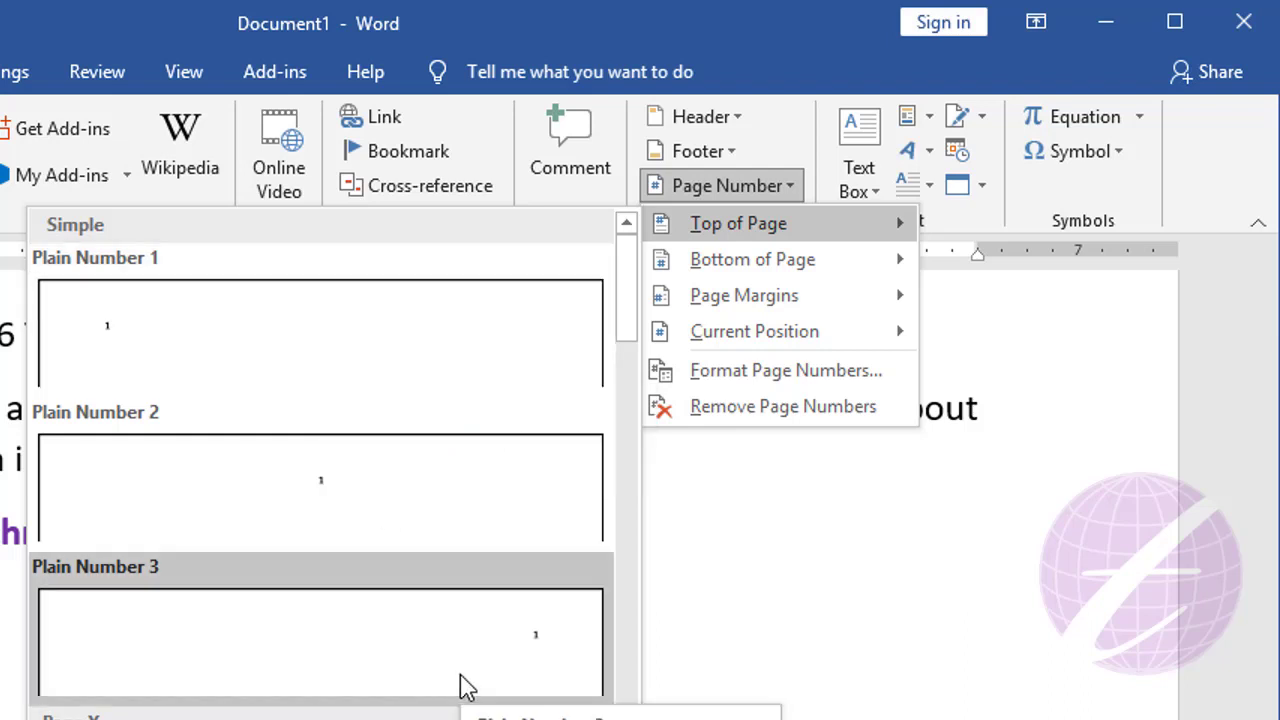
# Step: Insert a Plain Number 1 page number at the top left, then close the header
pyautogui.click(197, 362)
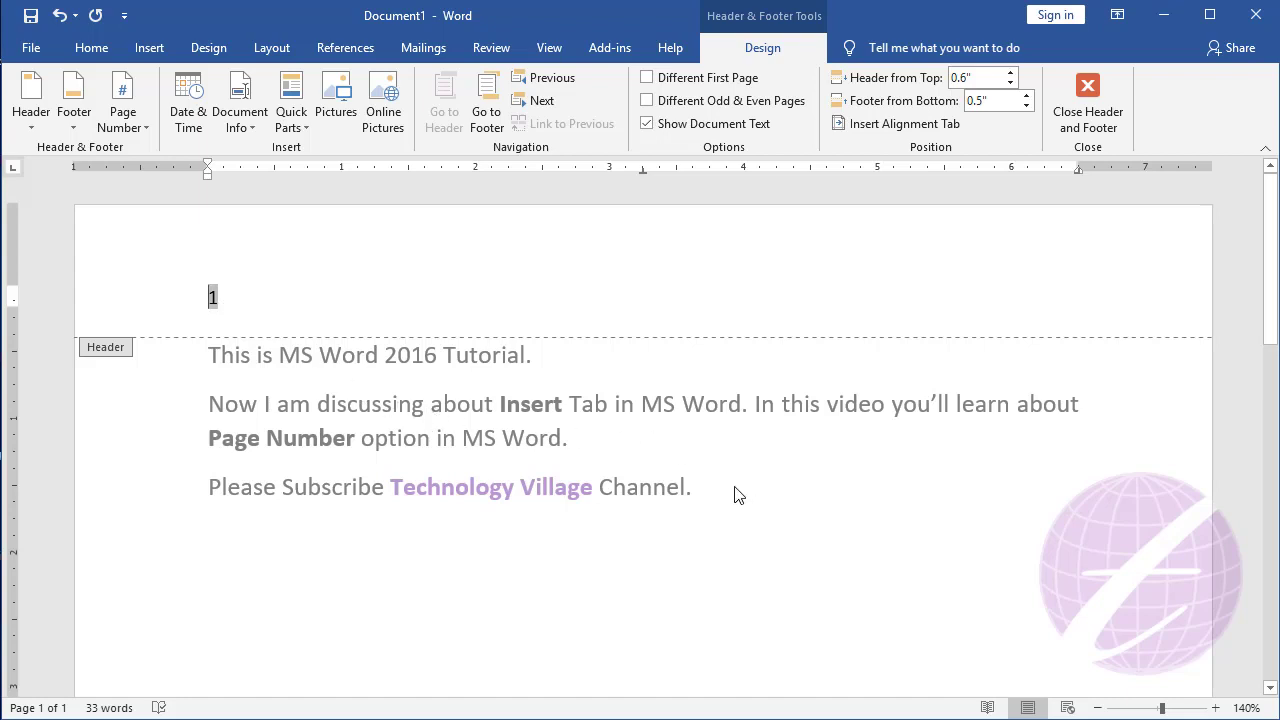
pyautogui.click(269, 298)
pyautogui.click(1104, 103)
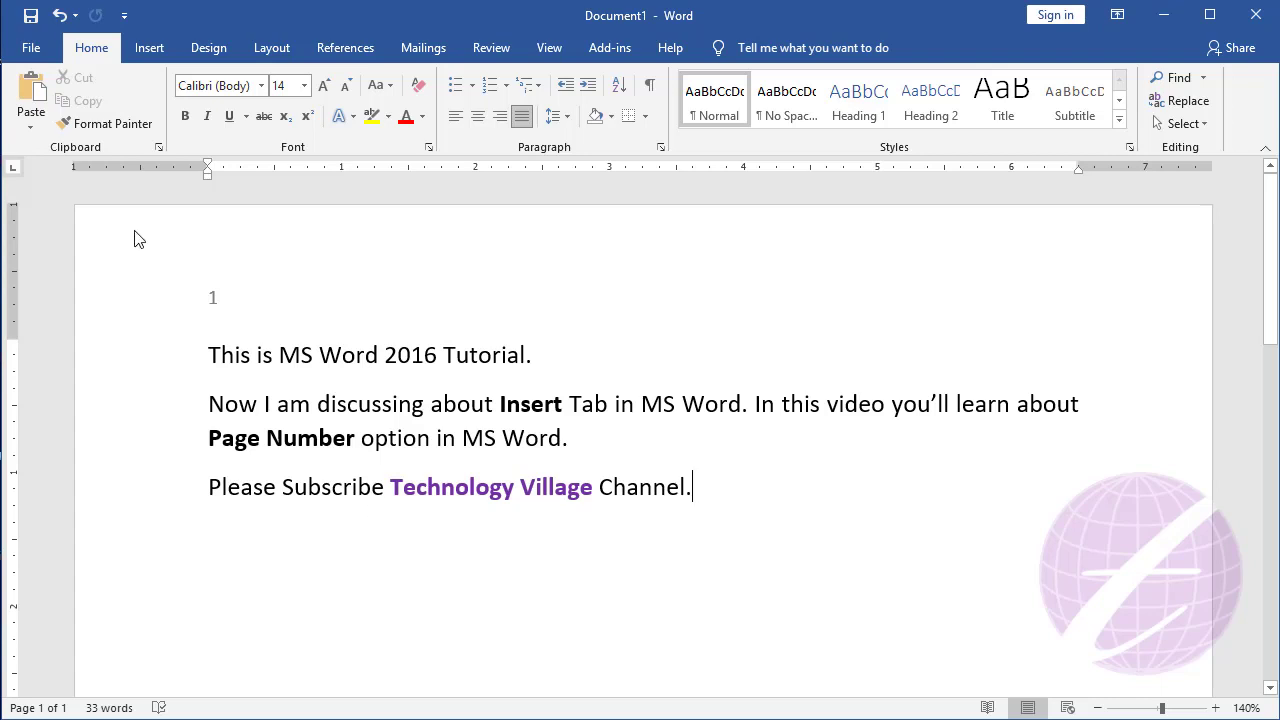
# Step: Add blank pages until the document has six numbered pages, then return to the top
pyautogui.click(151, 58)
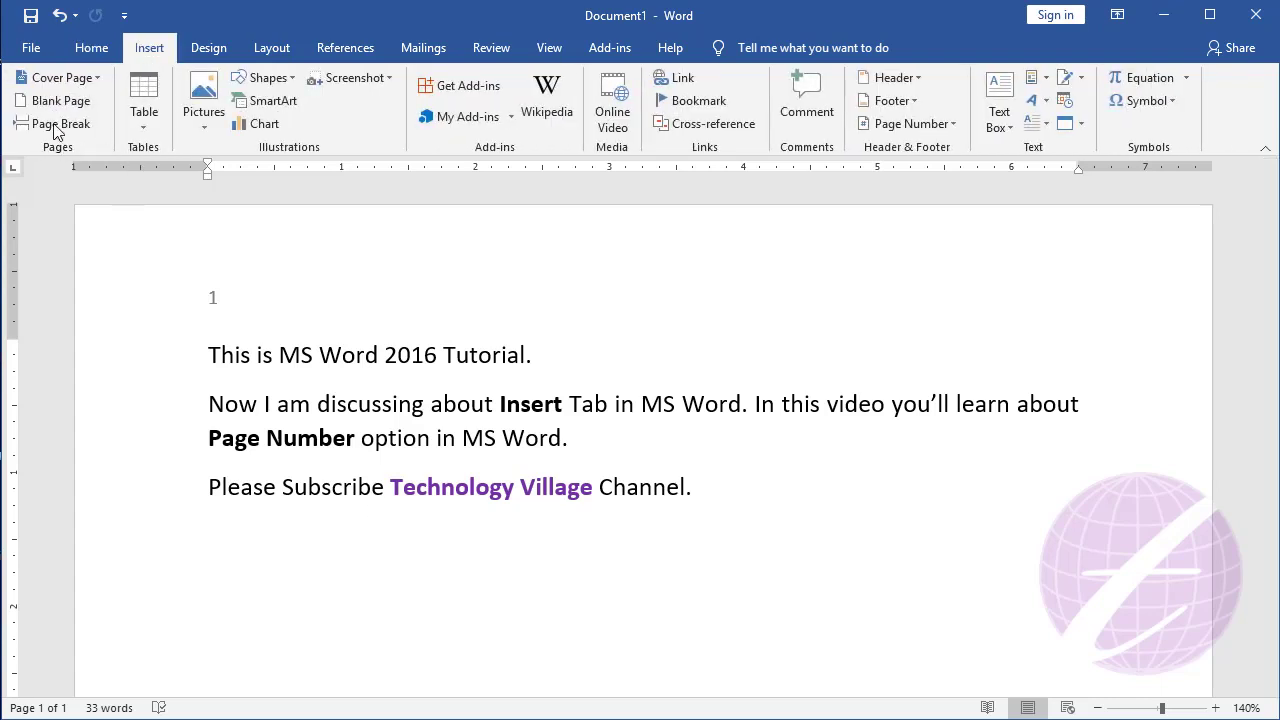
pyautogui.click(52, 101)
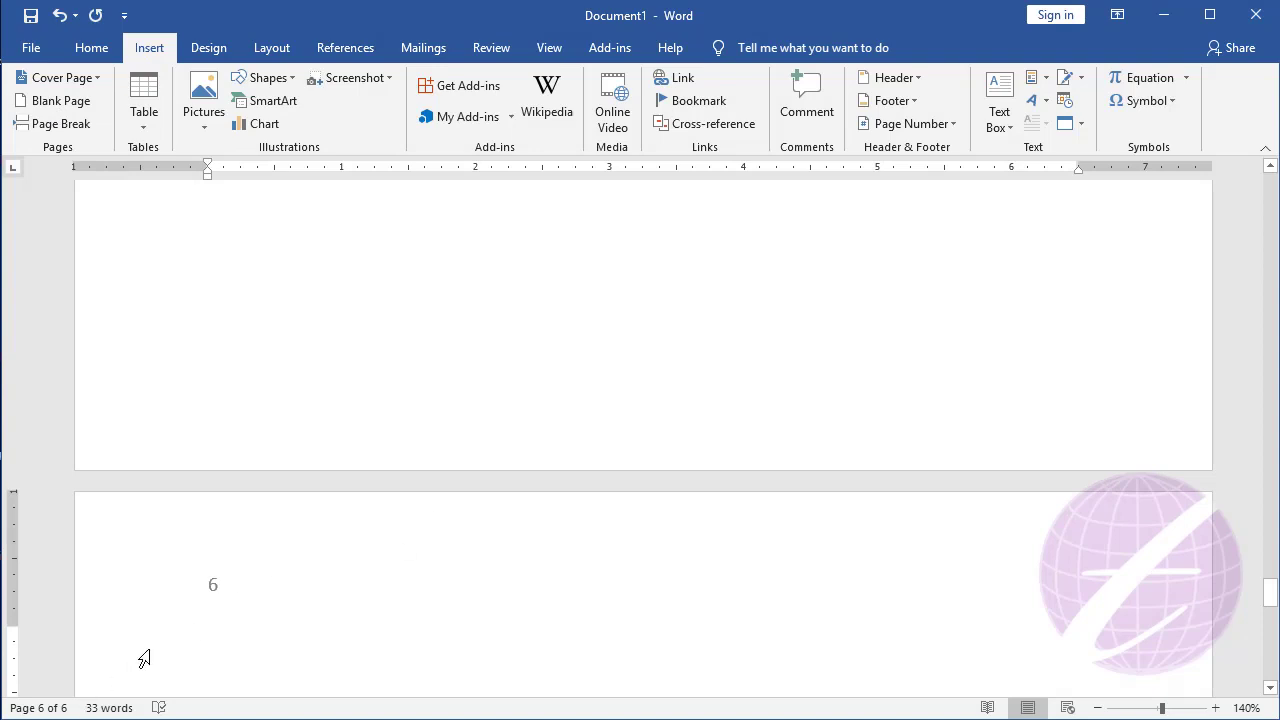
pyautogui.scroll(-3, 237, 334)
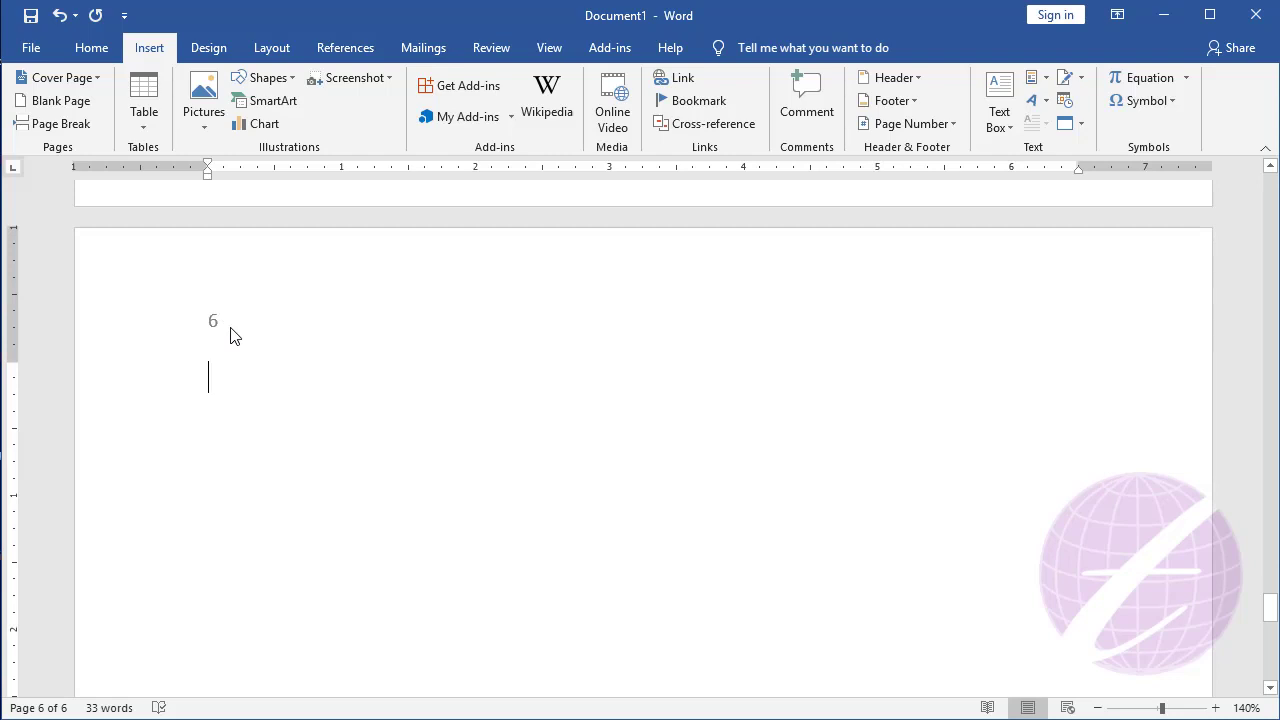
pyautogui.scroll(5, 270, 376)
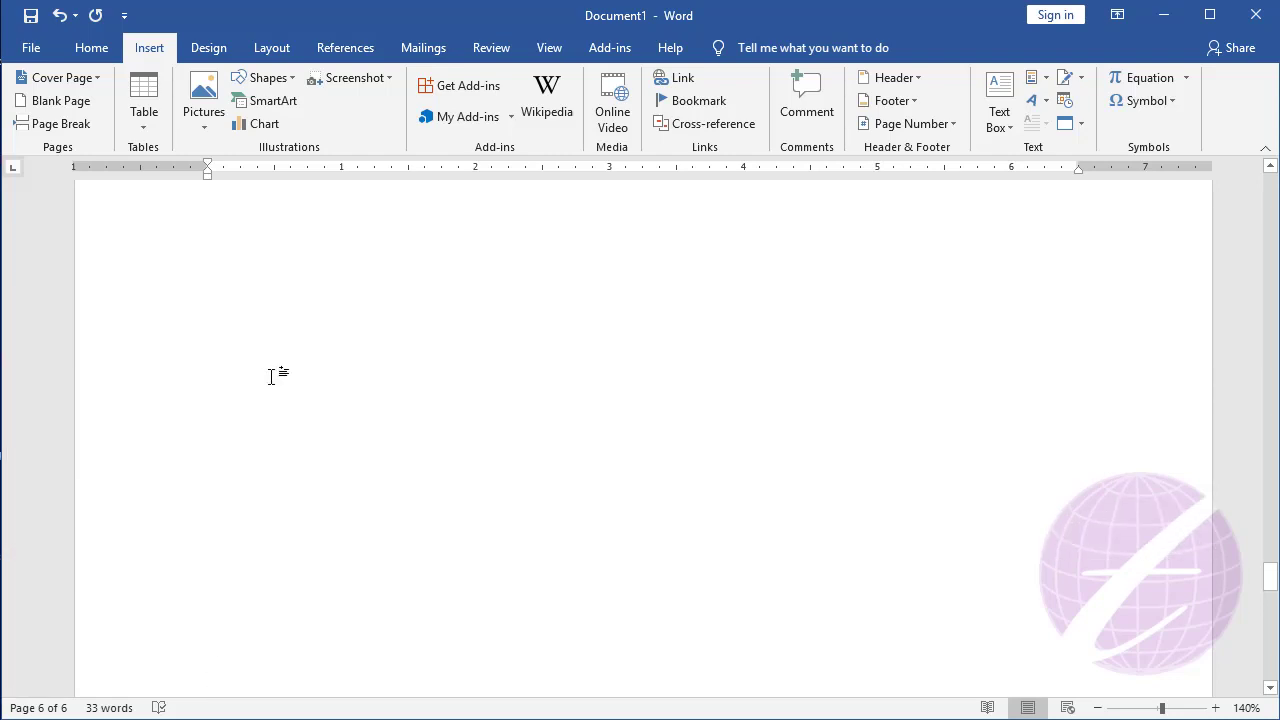
pyautogui.scroll(5, 270, 376)
pyautogui.scroll(3, 330, 490)
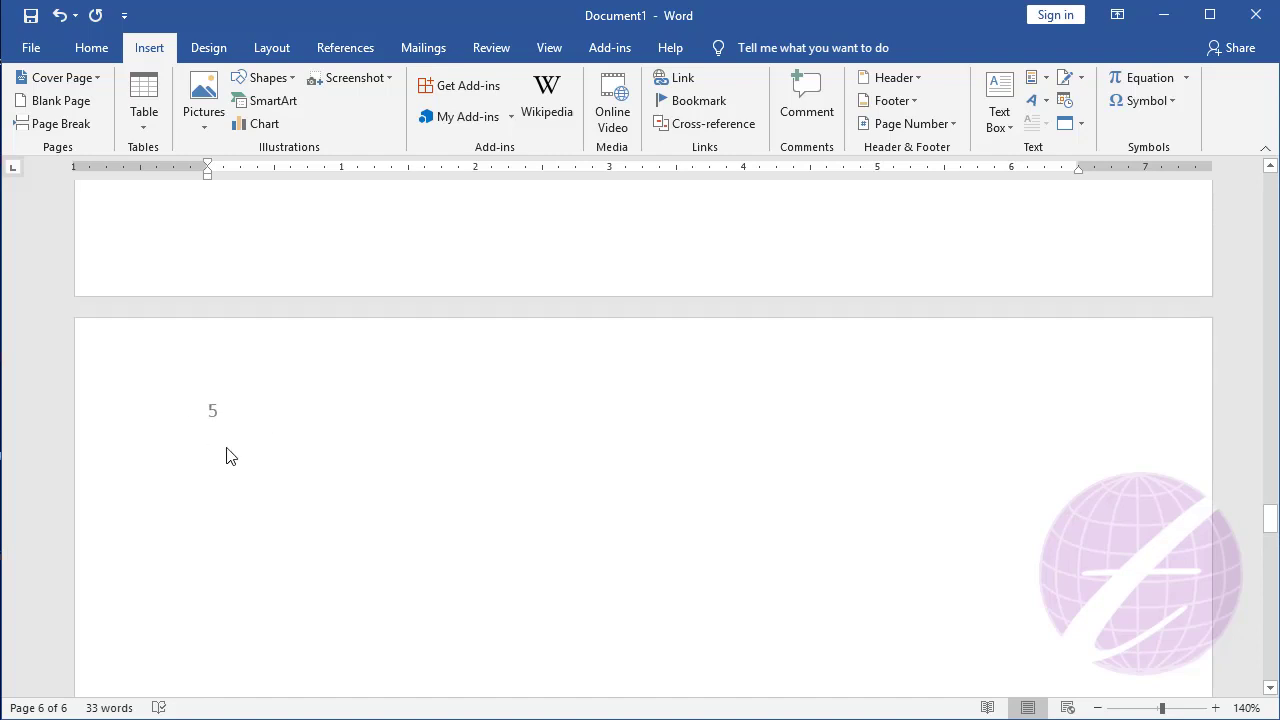
pyautogui.scroll(5, 223, 440)
pyautogui.scroll(5, 225, 433)
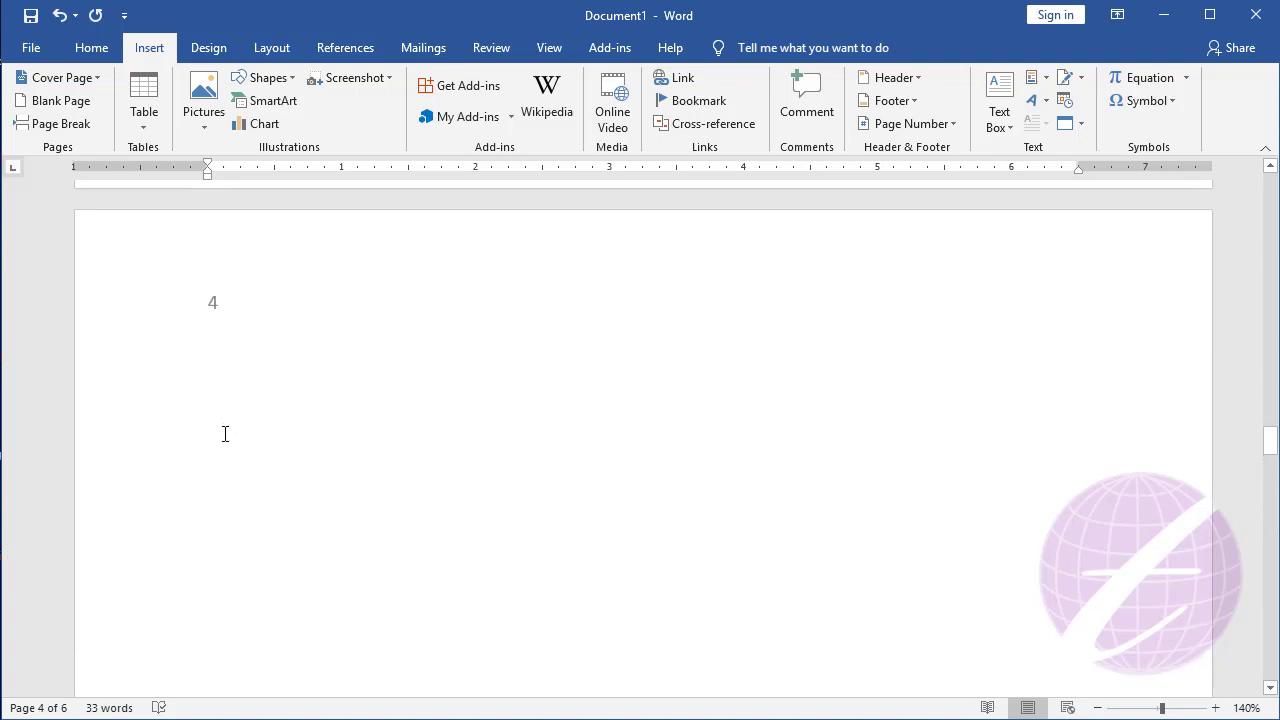
pyautogui.scroll(3, 225, 433)
pyautogui.hotkey('ctrl', 'Home')
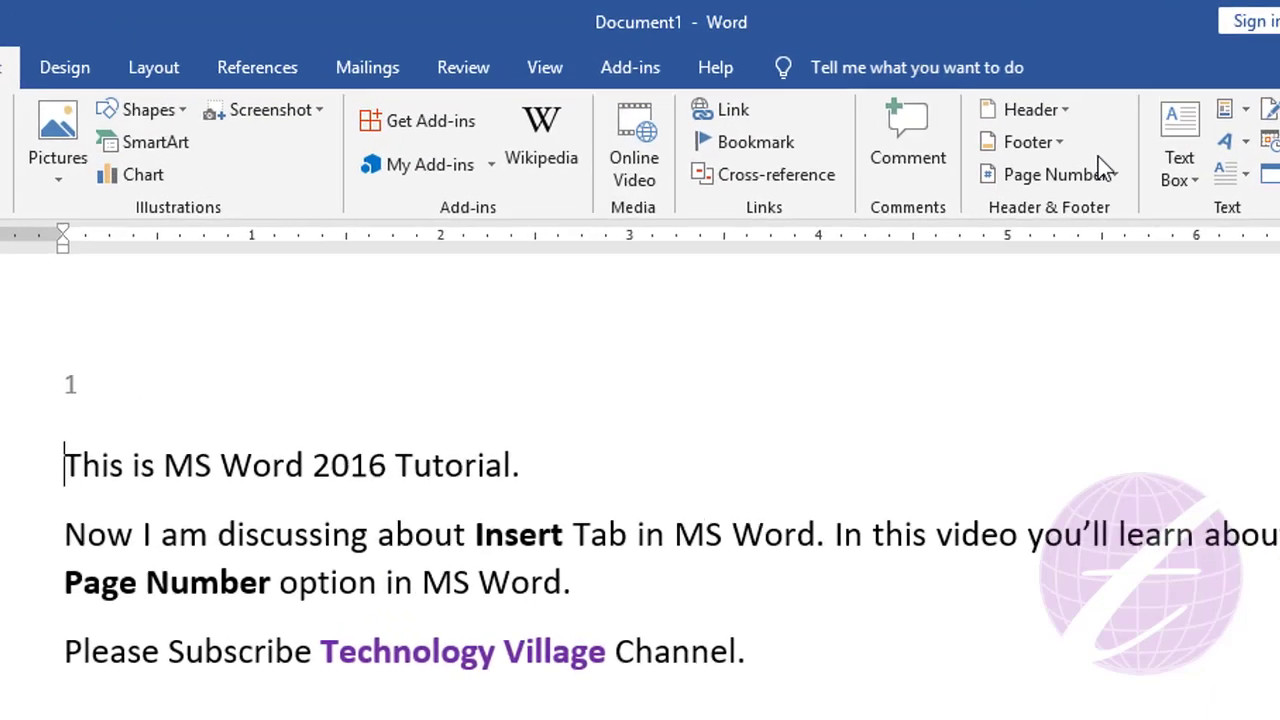
# Step: Centre the header page number using the Top of Page Plain Number 2 style
pyautogui.click(1138, 192)
pyautogui.moveTo(1098, 224)
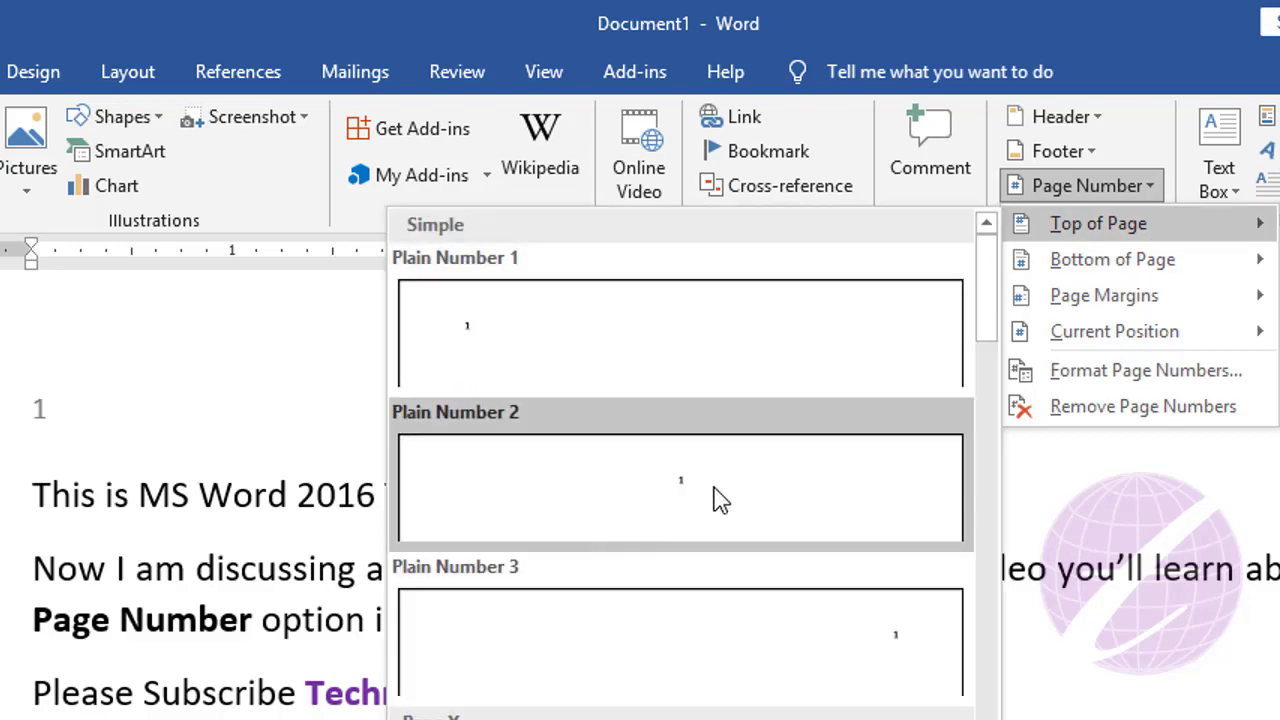
pyautogui.click(717, 494)
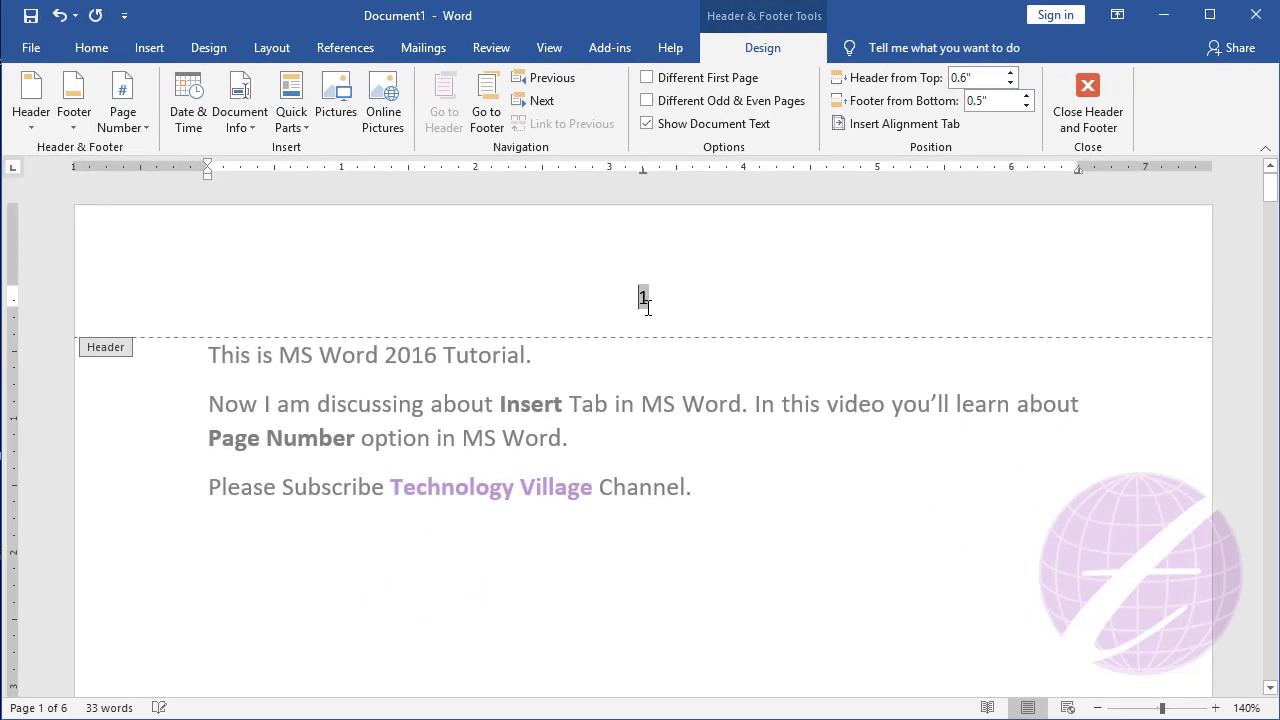
pyautogui.click(1088, 105)
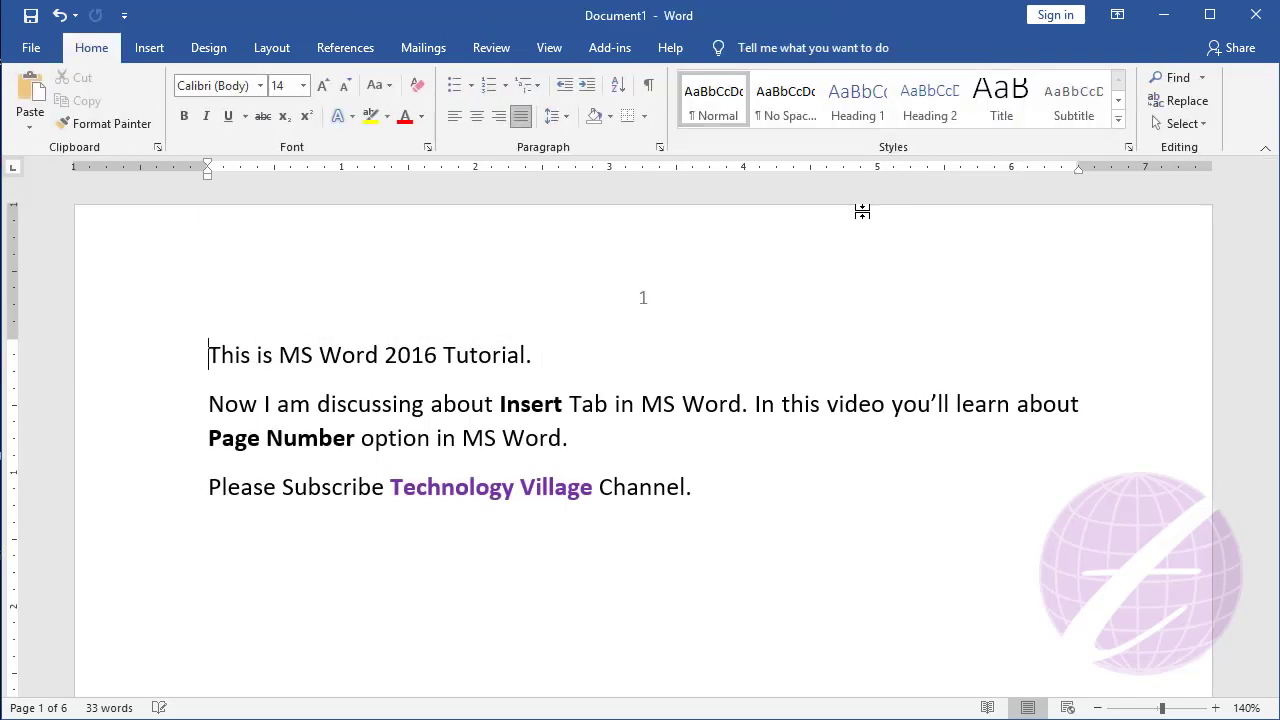
# Step: Add a centred Plain Number 2 page number at the bottom of every page and review the pages
pyautogui.click(148, 48)
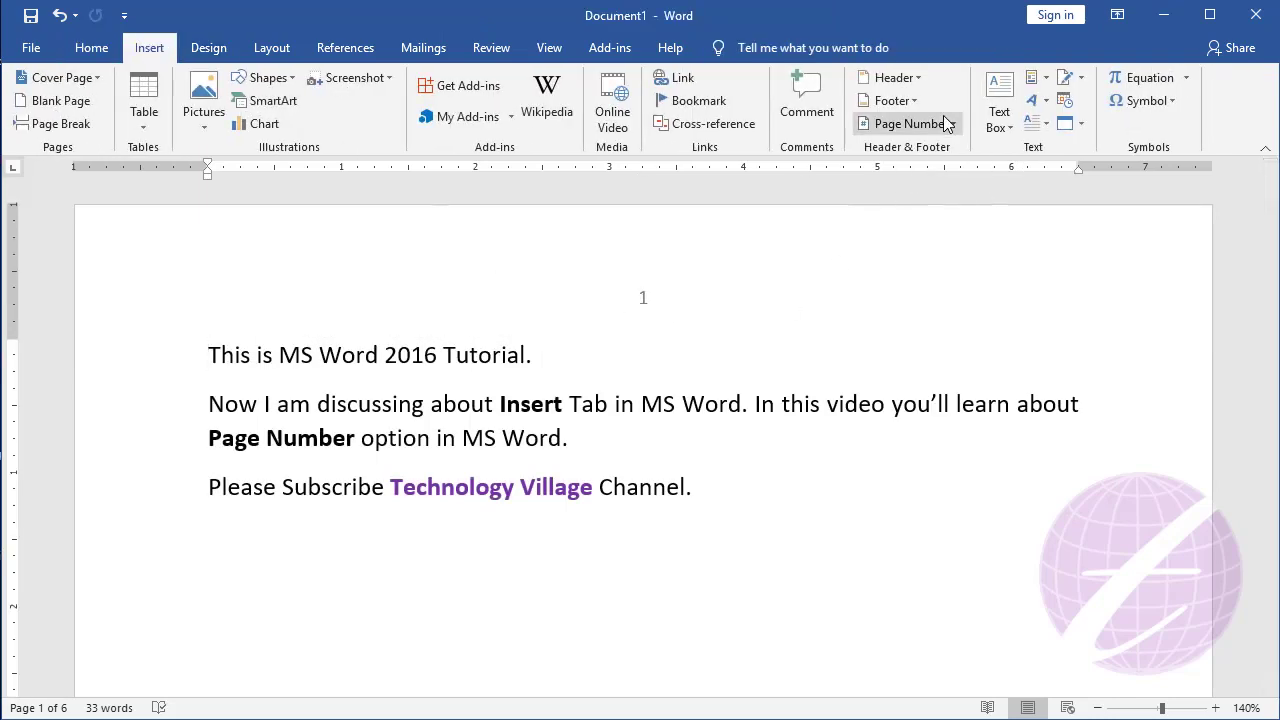
pyautogui.click(945, 123)
pyautogui.moveTo(928, 173)
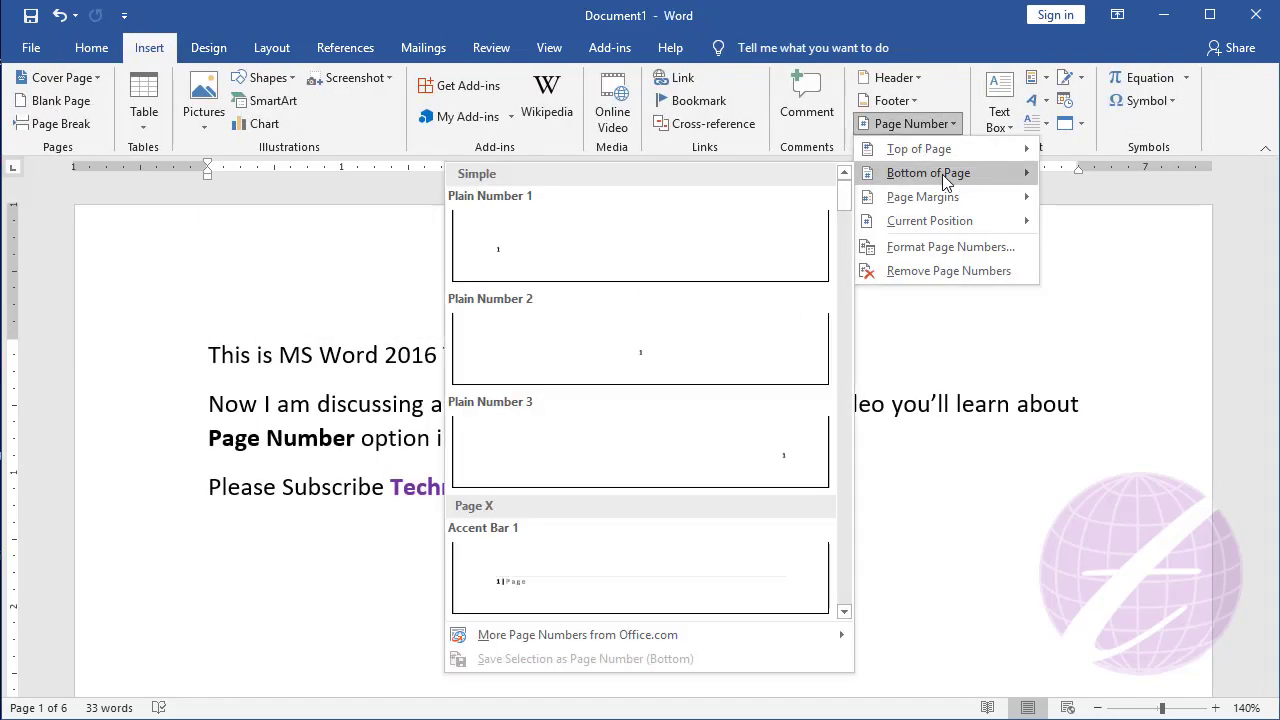
pyautogui.click(666, 357)
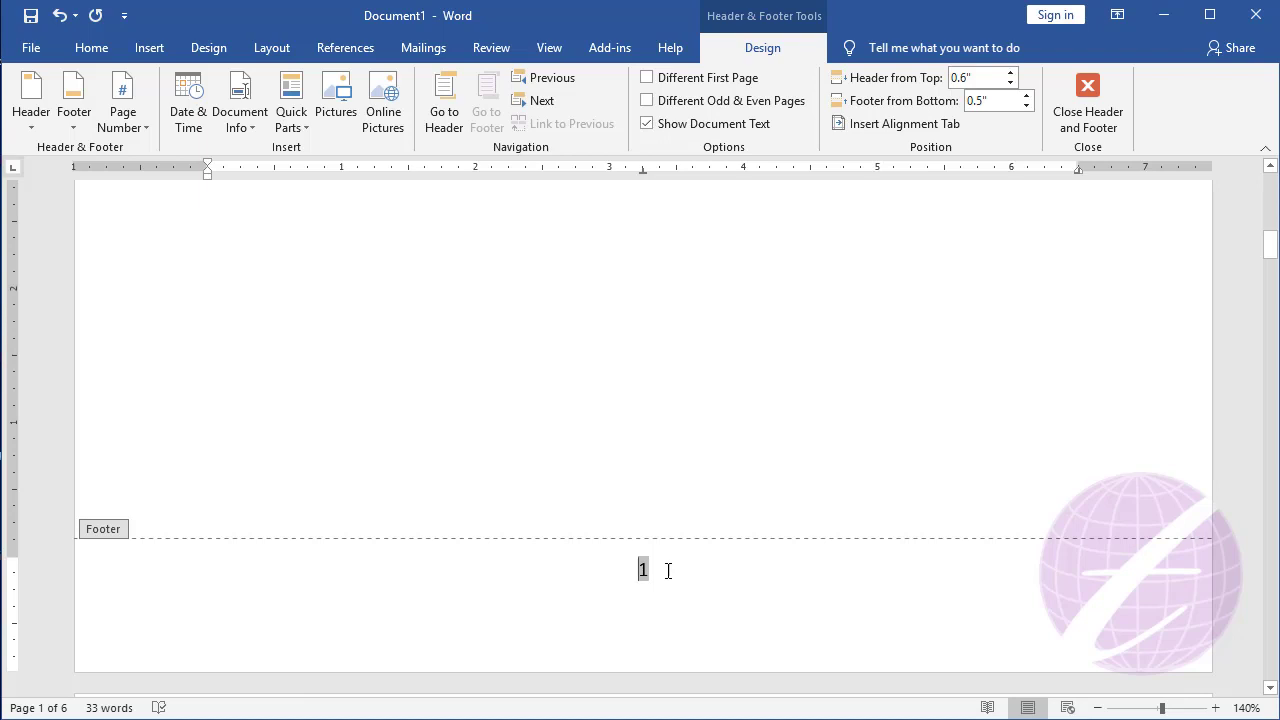
pyautogui.click(1088, 100)
pyautogui.scroll(-4, 789, 400)
pyautogui.scroll(-1, 677, 391)
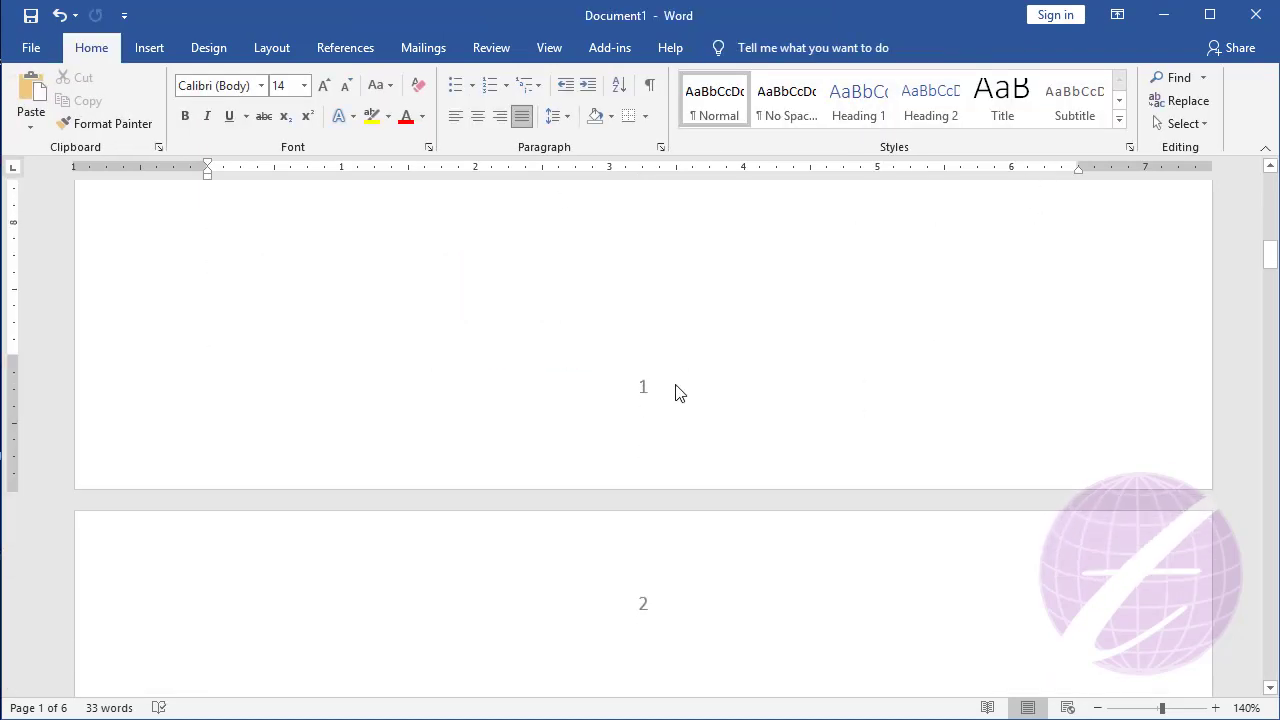
pyautogui.scroll(-4, 671, 451)
pyautogui.scroll(2, 671, 452)
pyautogui.scroll(2, 660, 430)
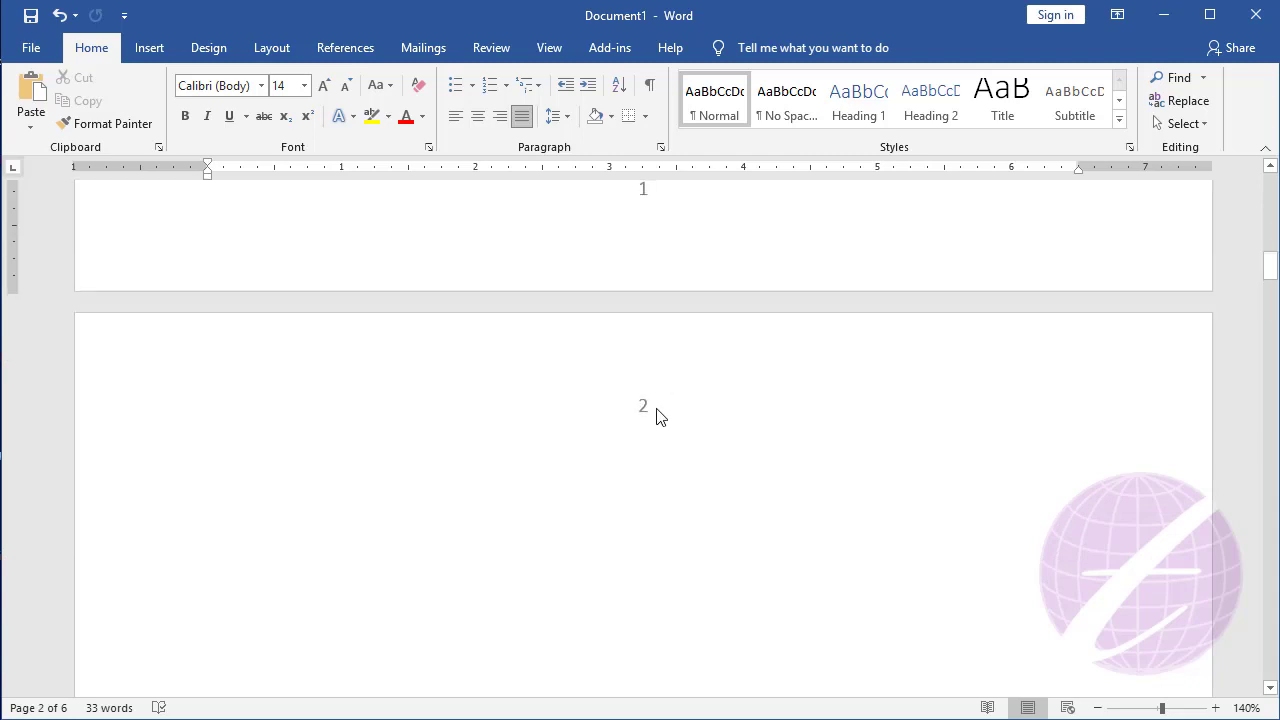
pyautogui.scroll(3, 656, 414)
pyautogui.scroll(-3, 656, 414)
pyautogui.scroll(-3, 654, 430)
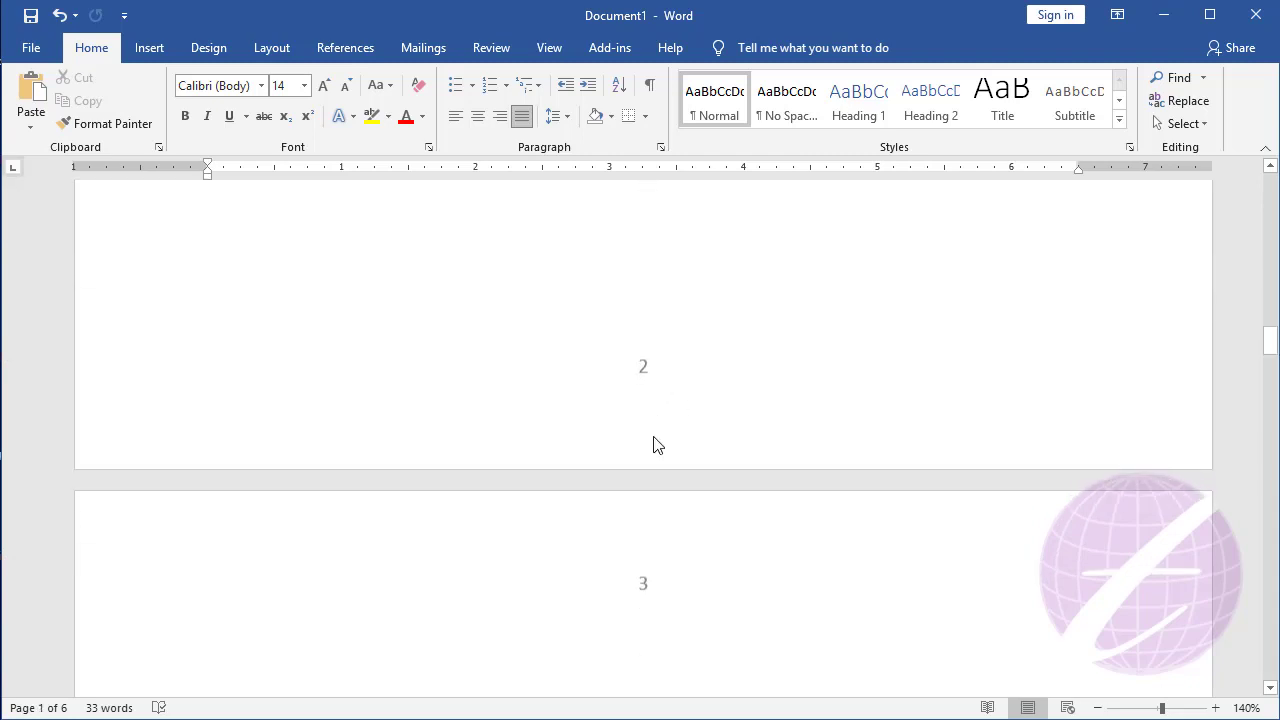
pyautogui.scroll(-4, 670, 582)
pyautogui.scroll(-3, 668, 580)
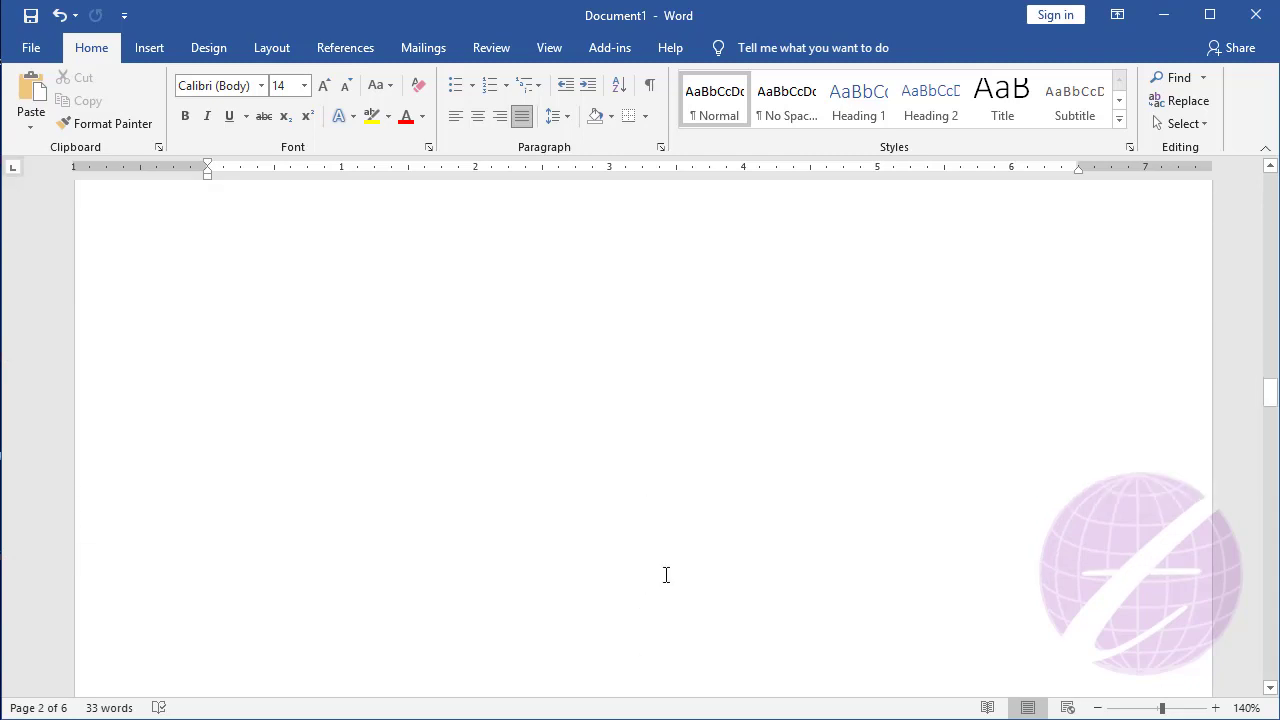
pyautogui.scroll(-3, 666, 582)
pyautogui.scroll(-4, 668, 583)
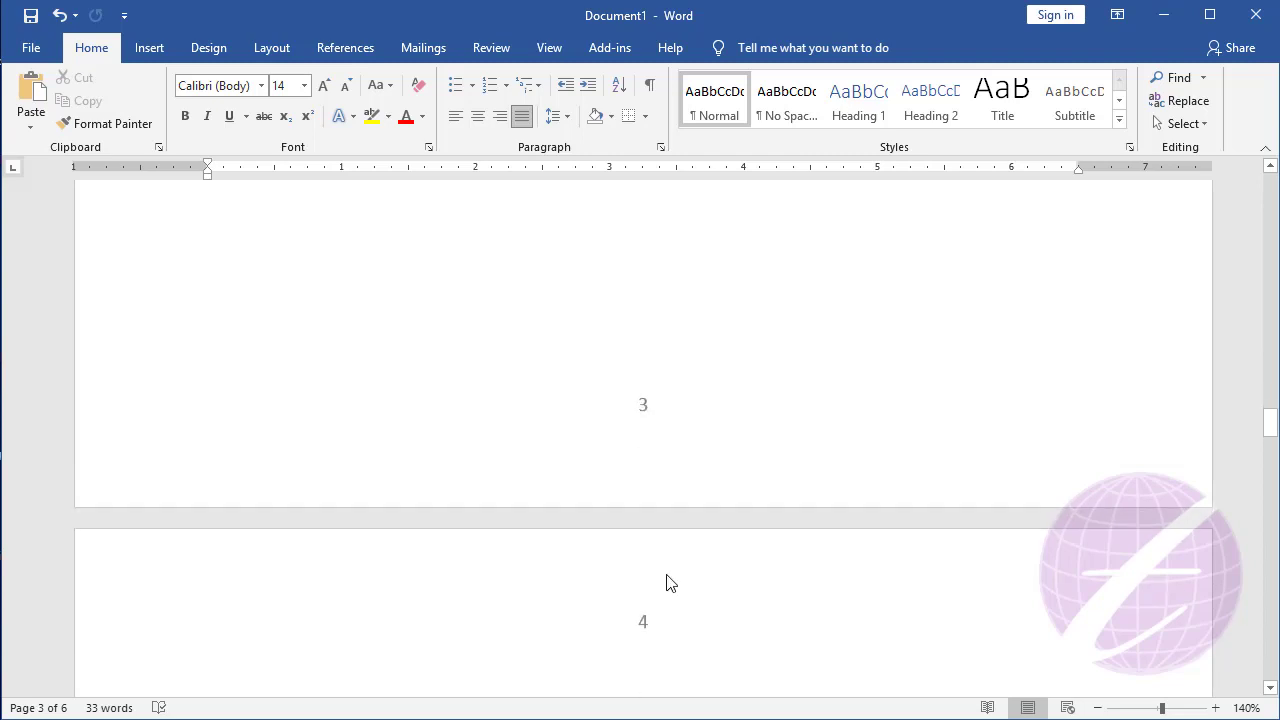
pyautogui.hotkey('ctrl', 'Home')
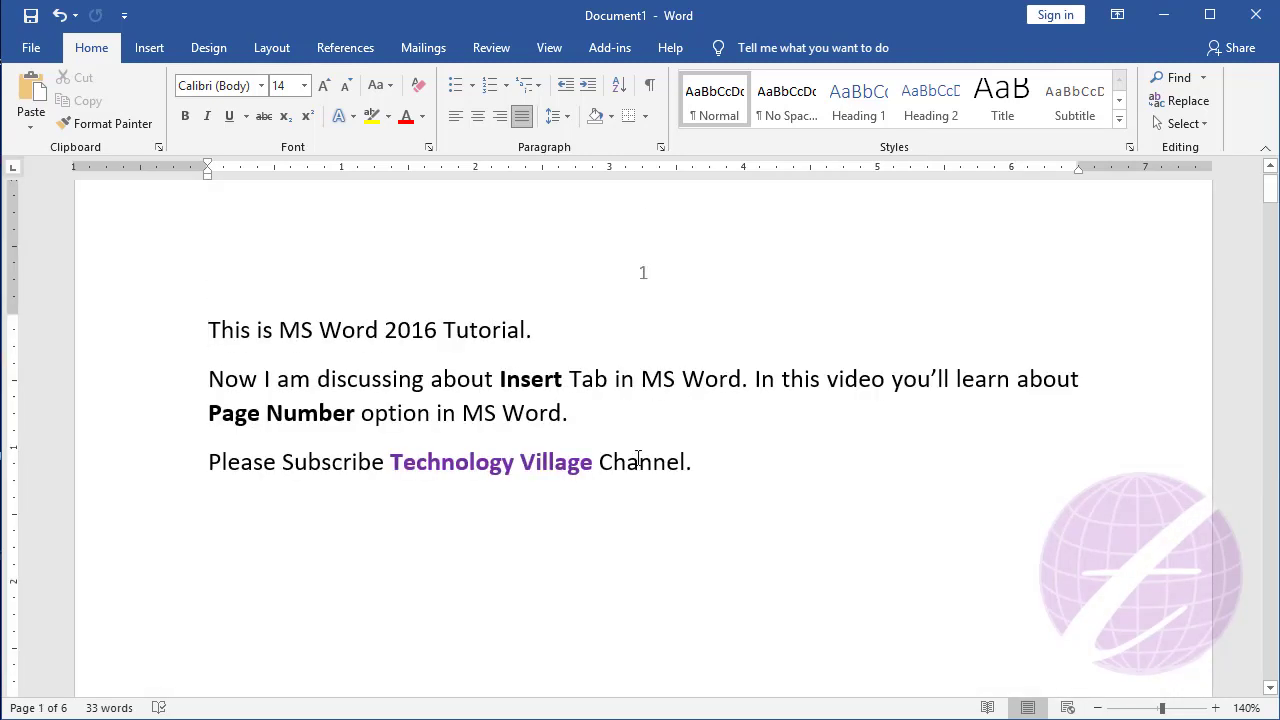
# Step: Use Remove Page Numbers and check all six pages are now unnumbered
pyautogui.click(150, 50)
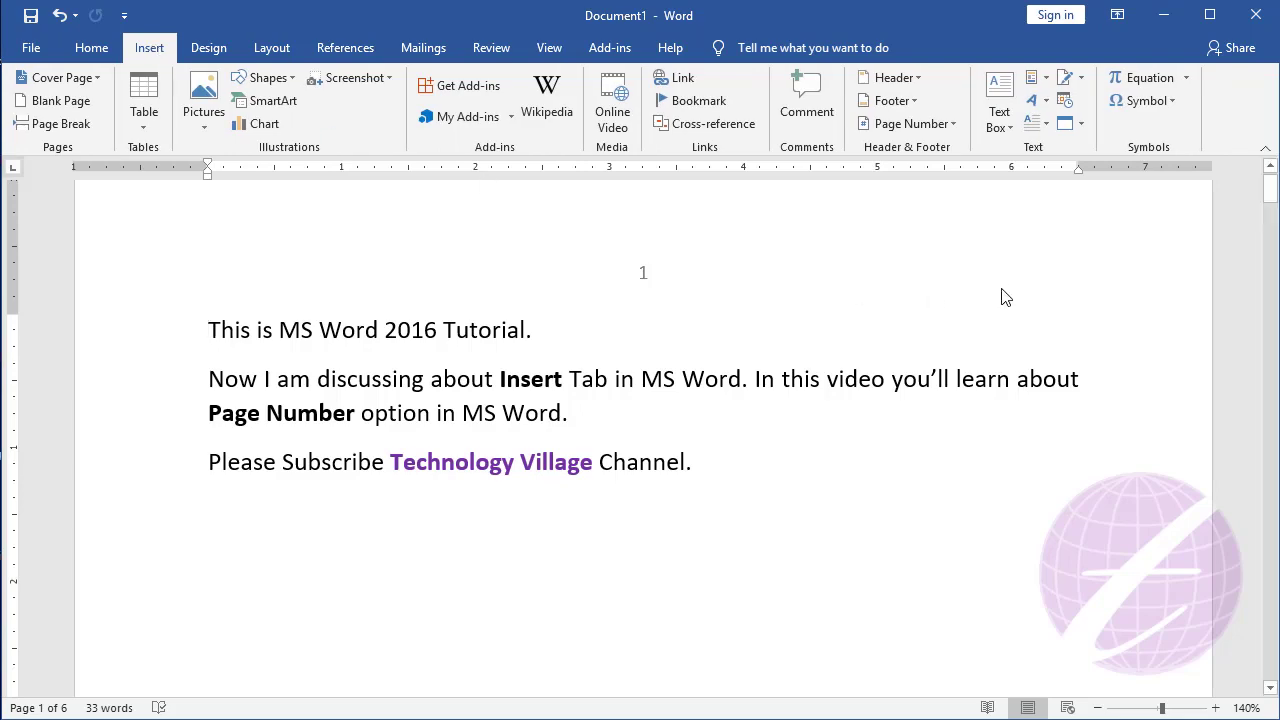
pyautogui.click(1110, 182)
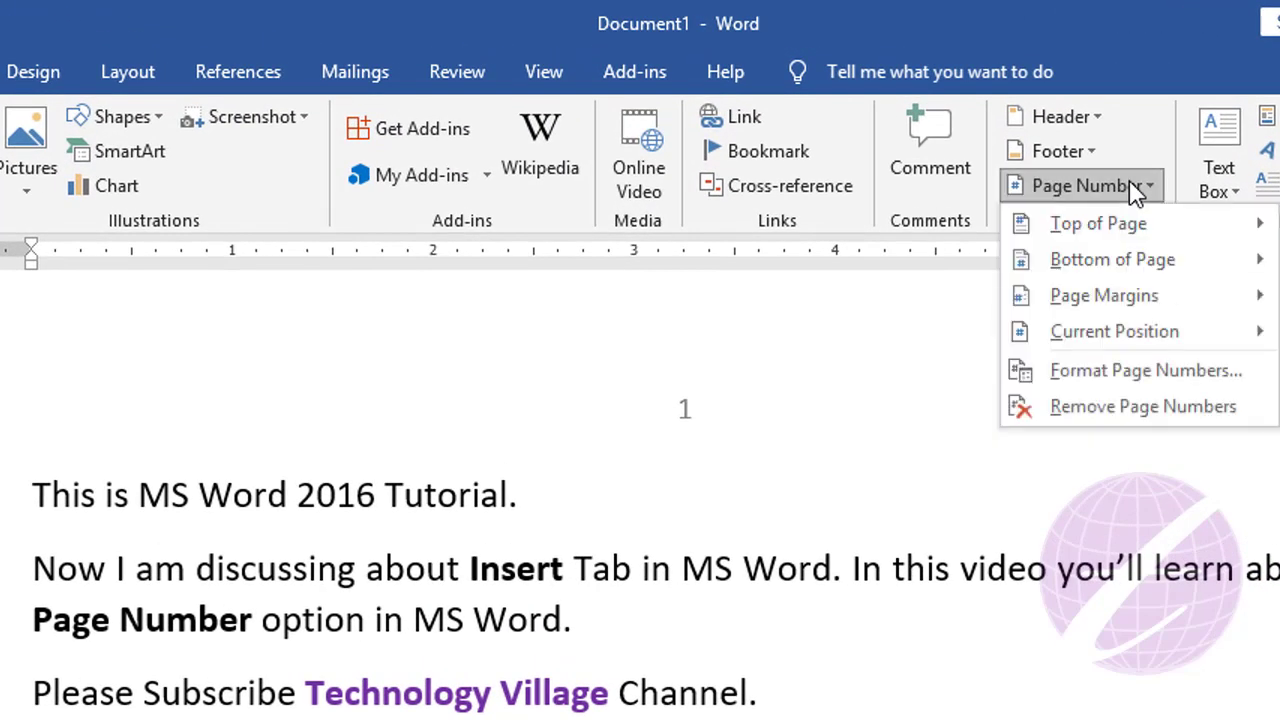
pyautogui.click(1166, 410)
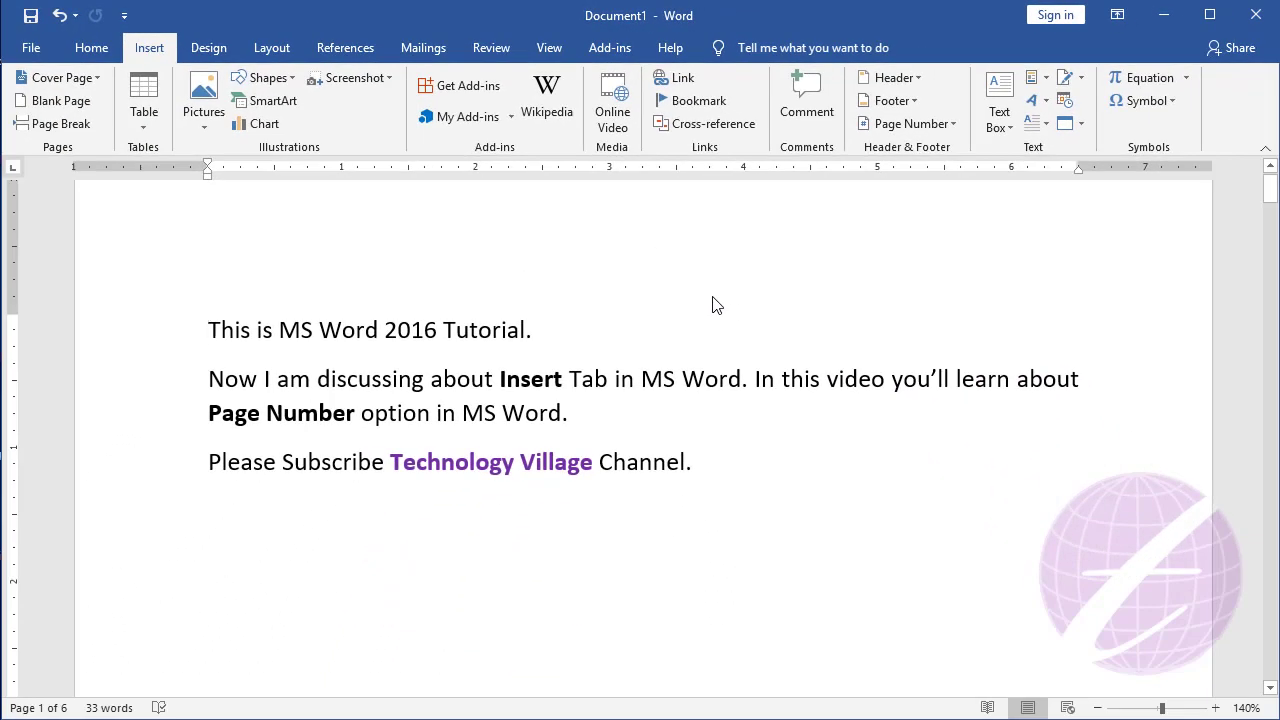
pyautogui.scroll(1, 710, 350)
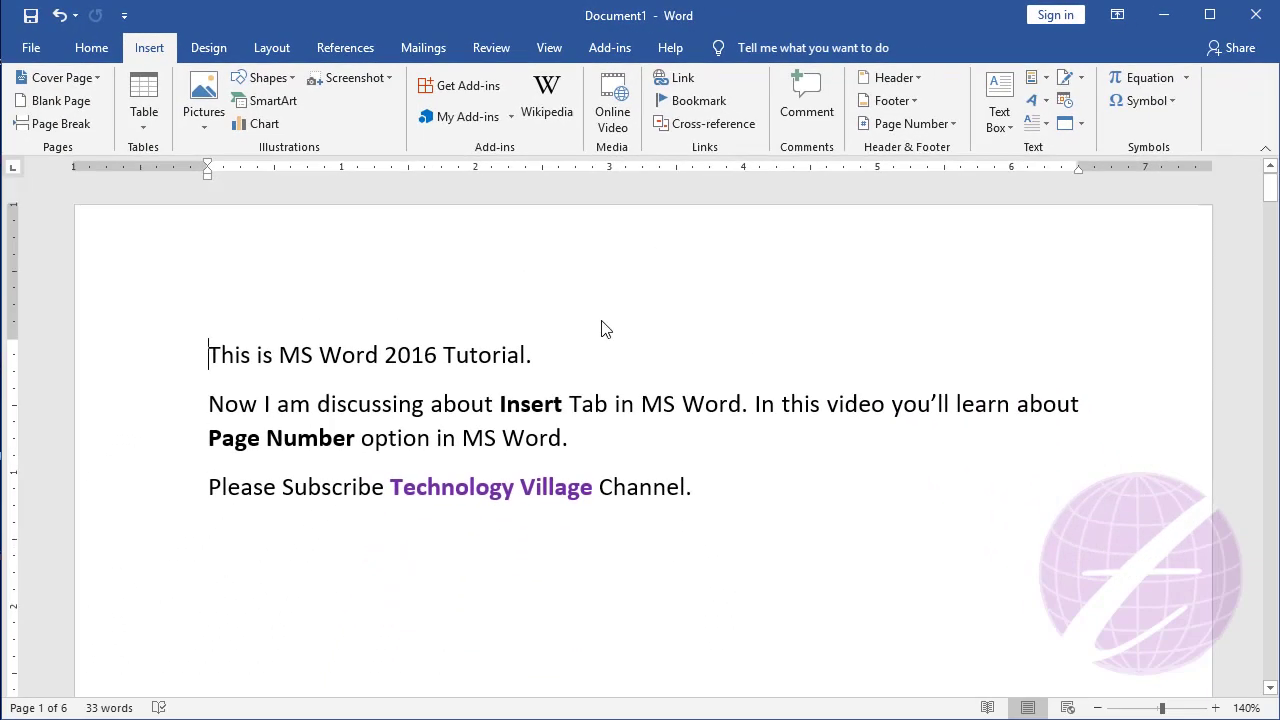
pyautogui.scroll(-3, 603, 320)
pyautogui.scroll(-3, 603, 317)
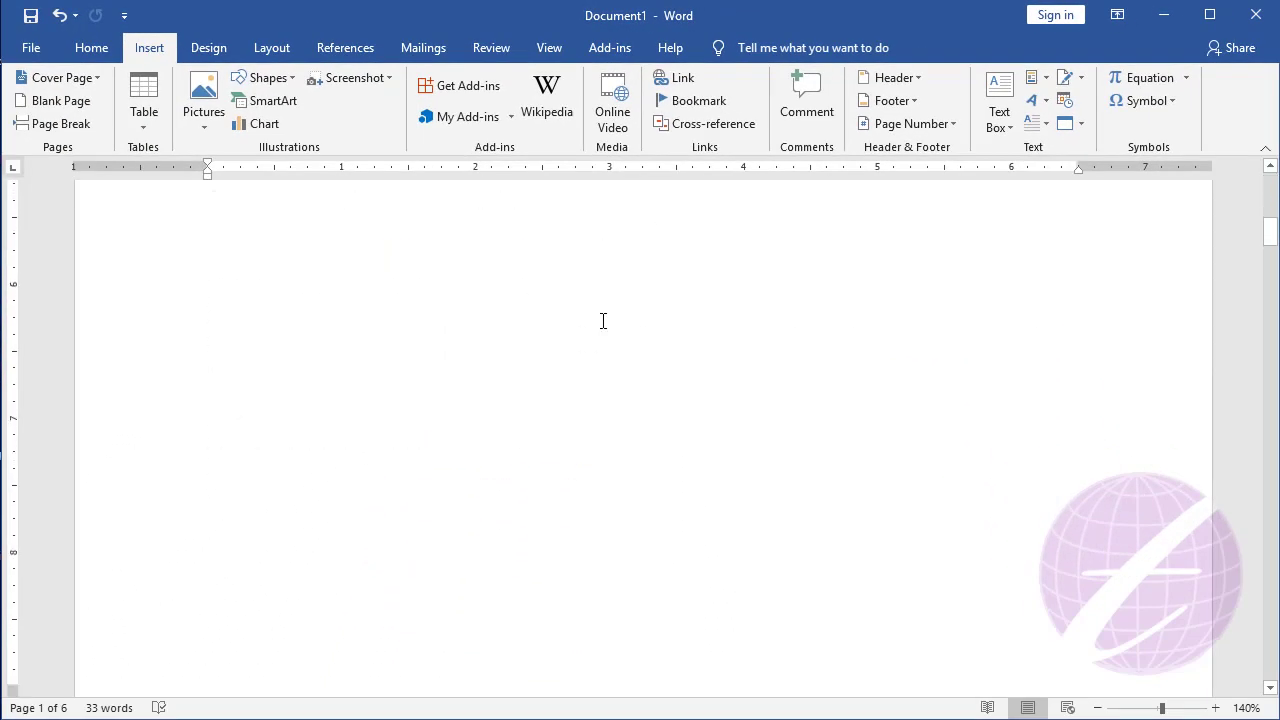
pyautogui.scroll(-3, 603, 317)
pyautogui.scroll(-3, 674, 437)
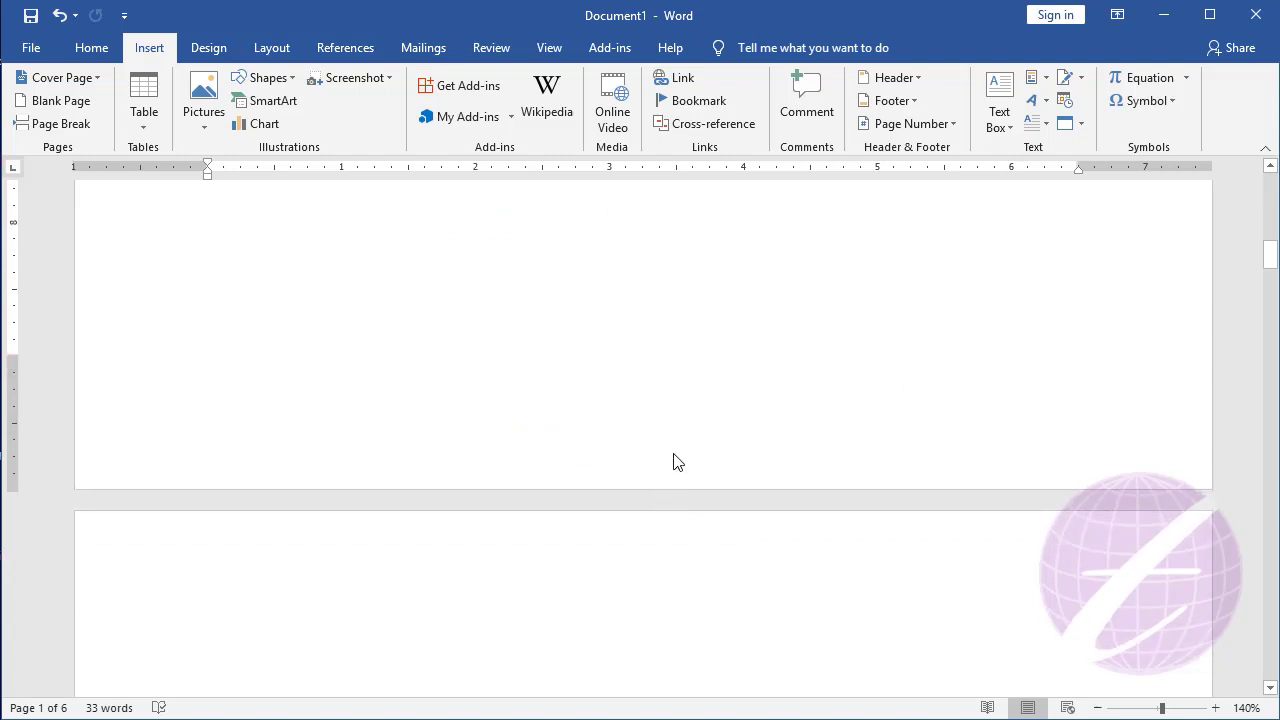
pyautogui.scroll(10, 678, 462)
pyautogui.scroll(1, 680, 460)
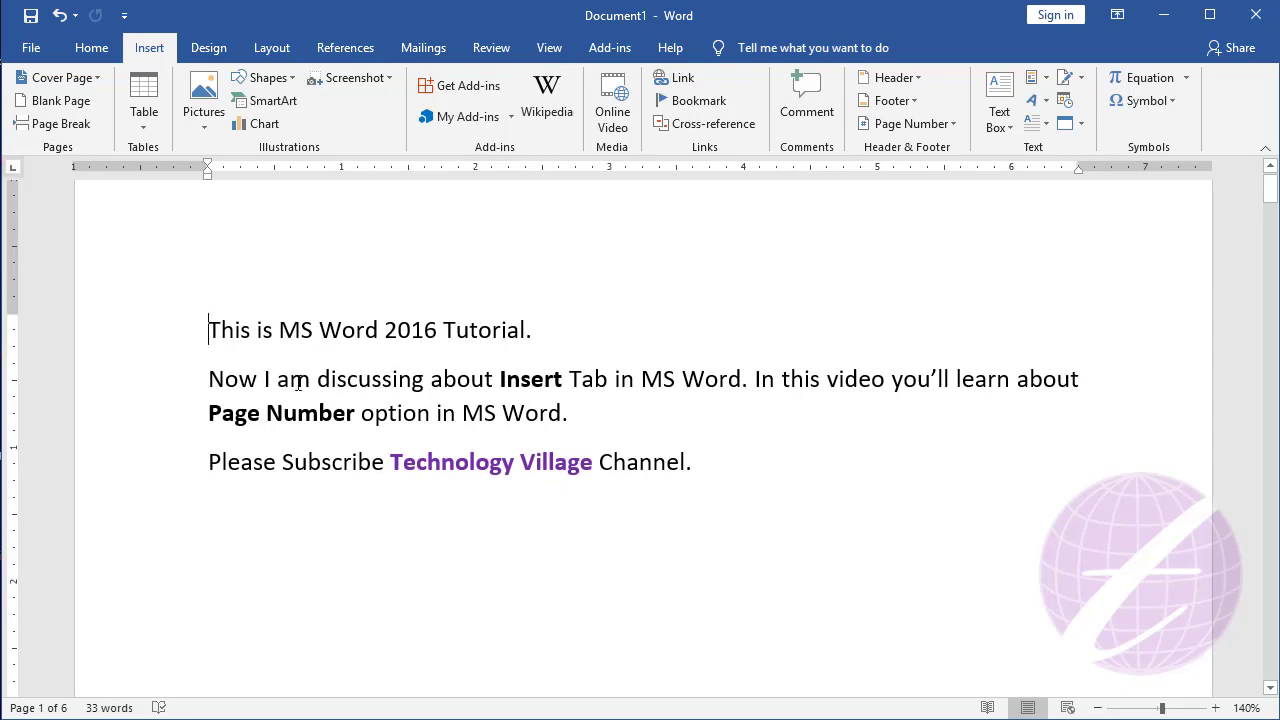
pyautogui.scroll(1, 262, 340)
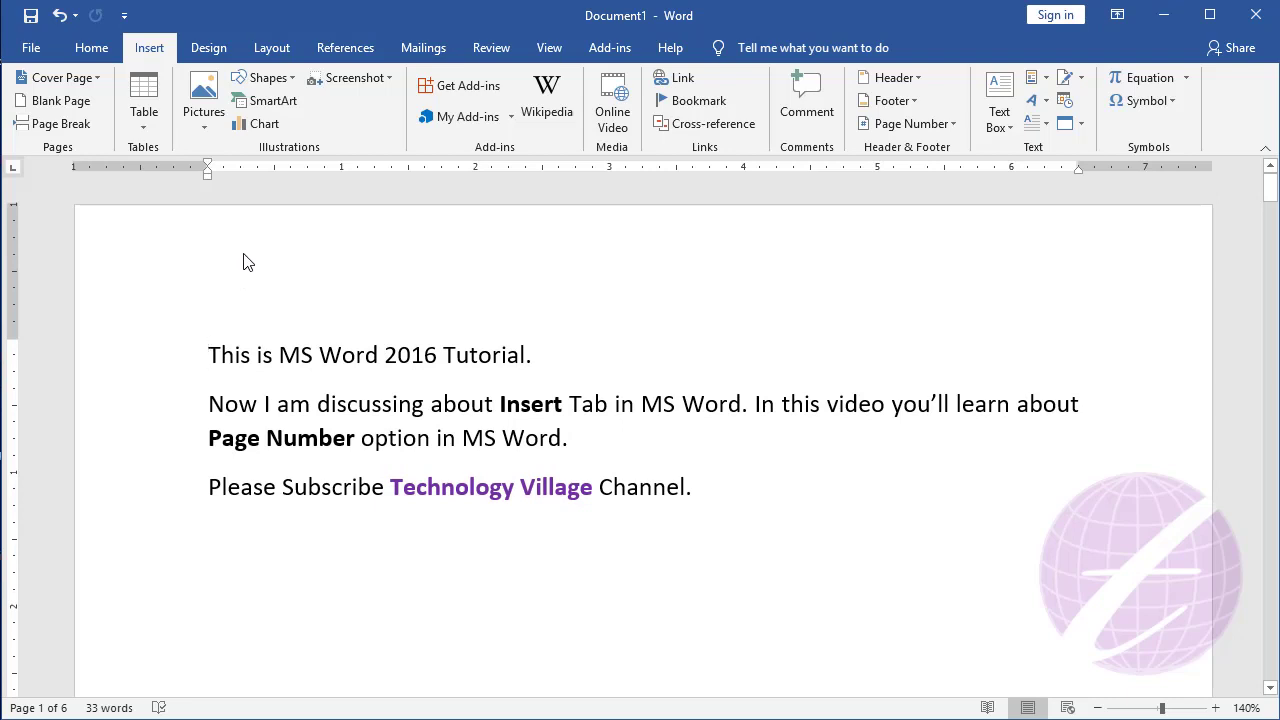
pyautogui.scroll(-6, 326, 449)
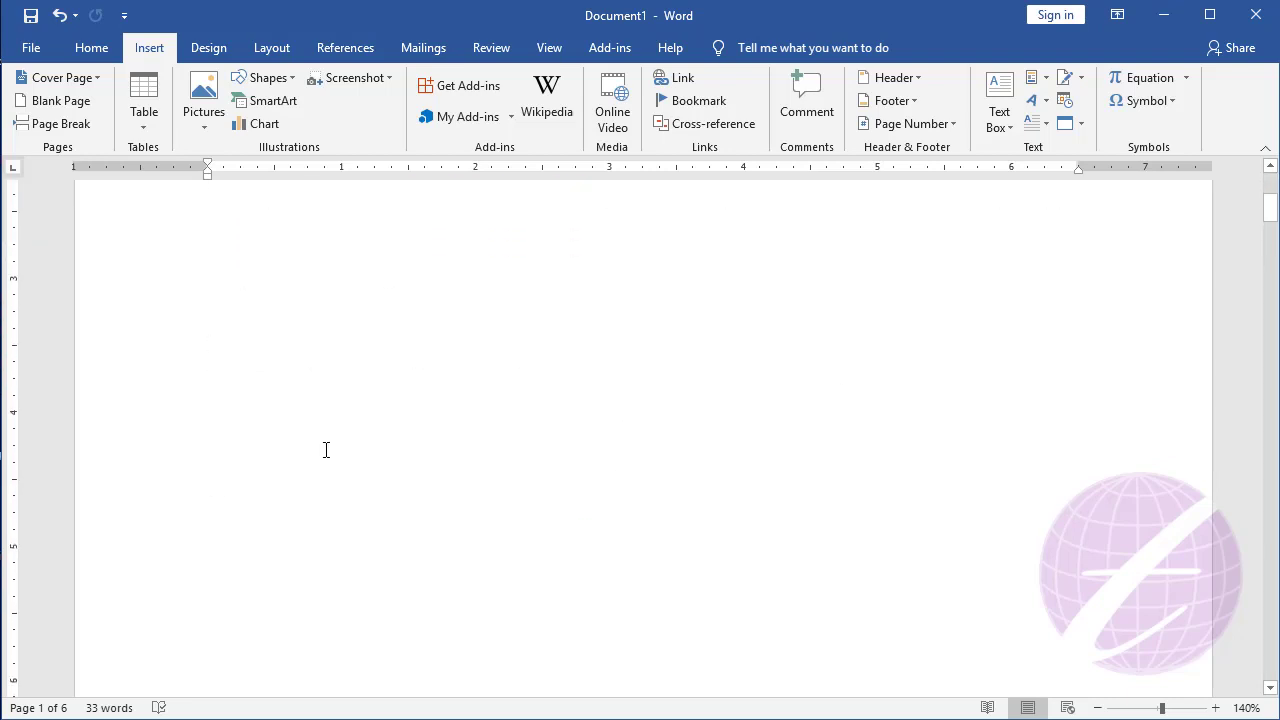
pyautogui.scroll(-2, 330, 452)
pyautogui.scroll(-3, 288, 572)
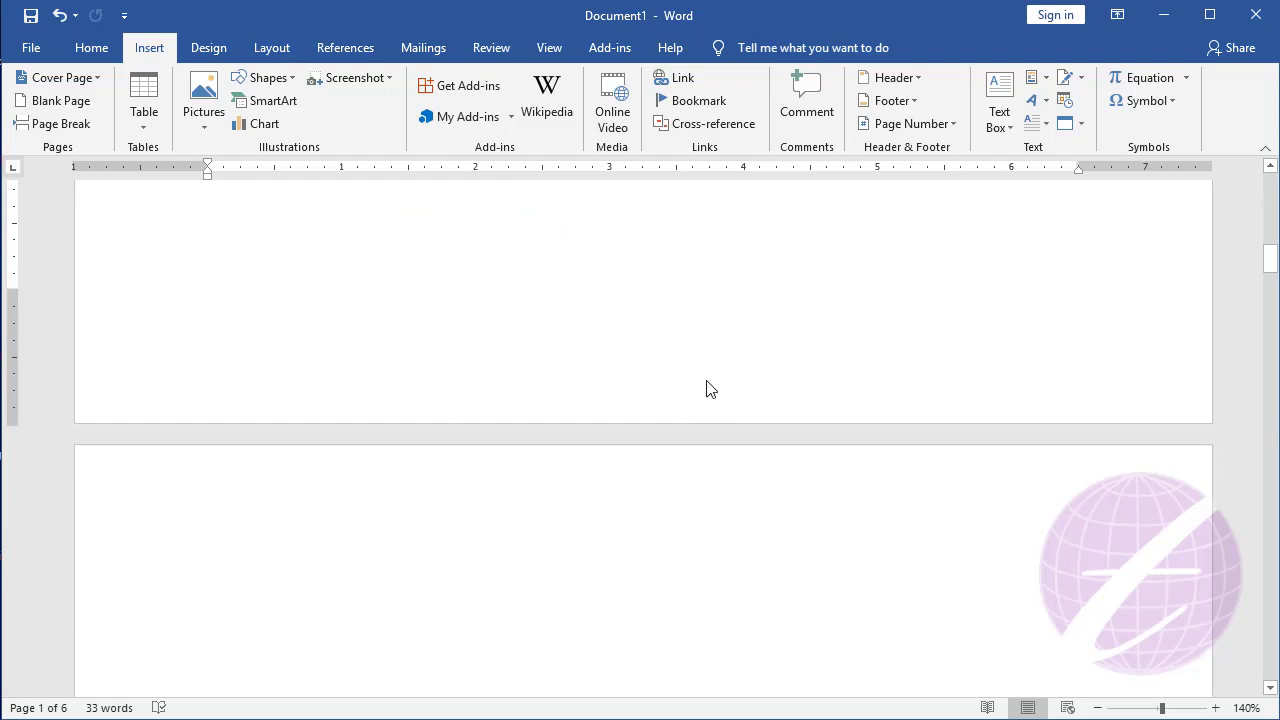
pyautogui.scroll(3, 706, 389)
pyautogui.scroll(4, 706, 385)
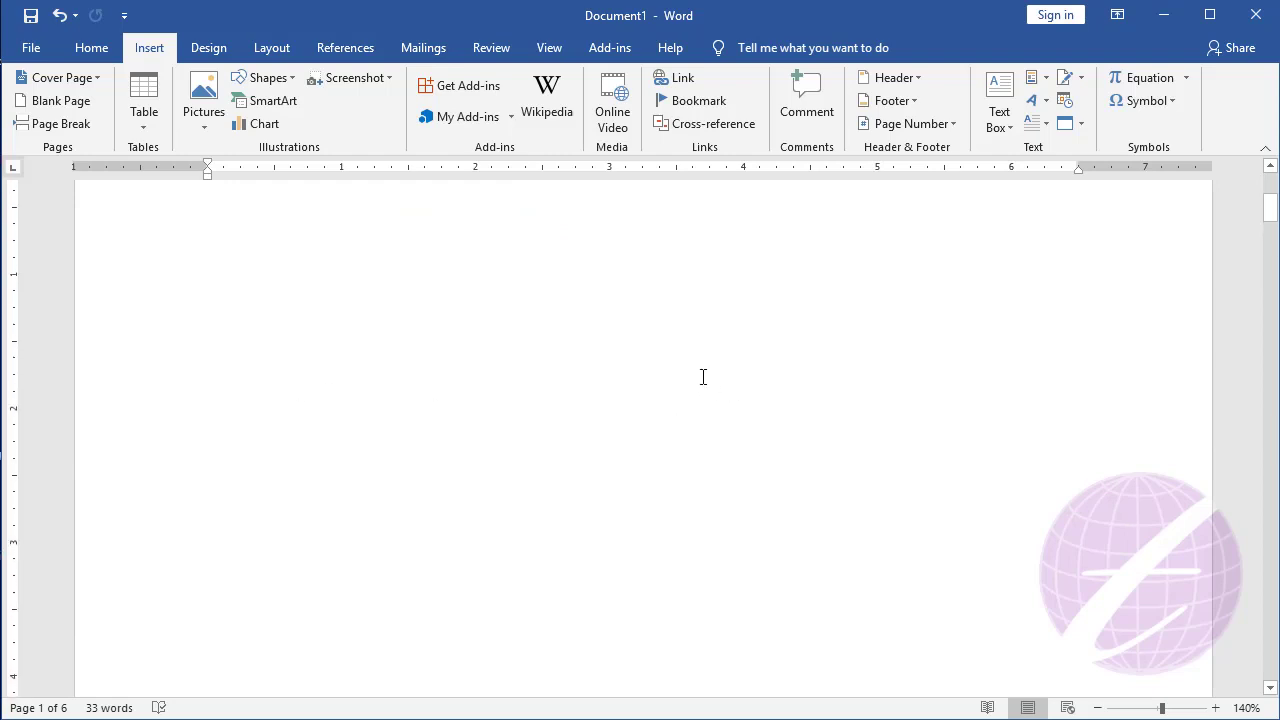
pyautogui.scroll(4, 704, 378)
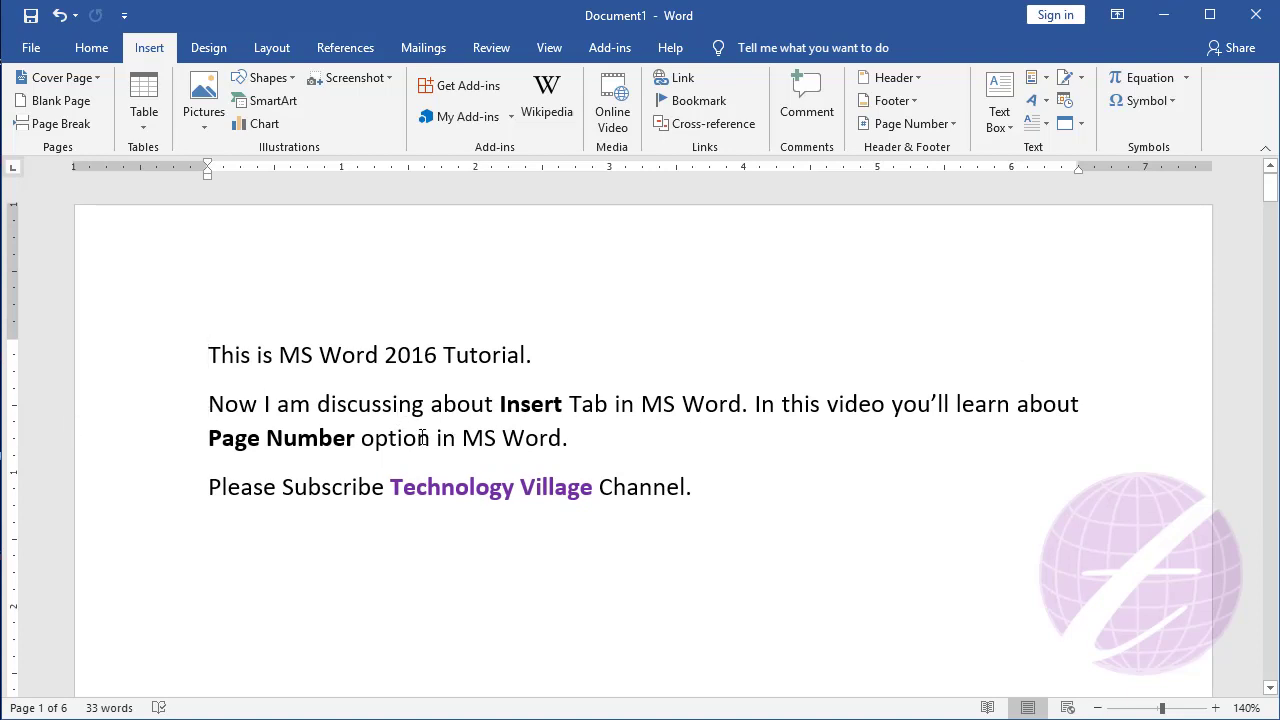
# Step: Insert an Accent Bar, Left 'Page | 1' number from the Page Margins gallery
pyautogui.click(951, 130)
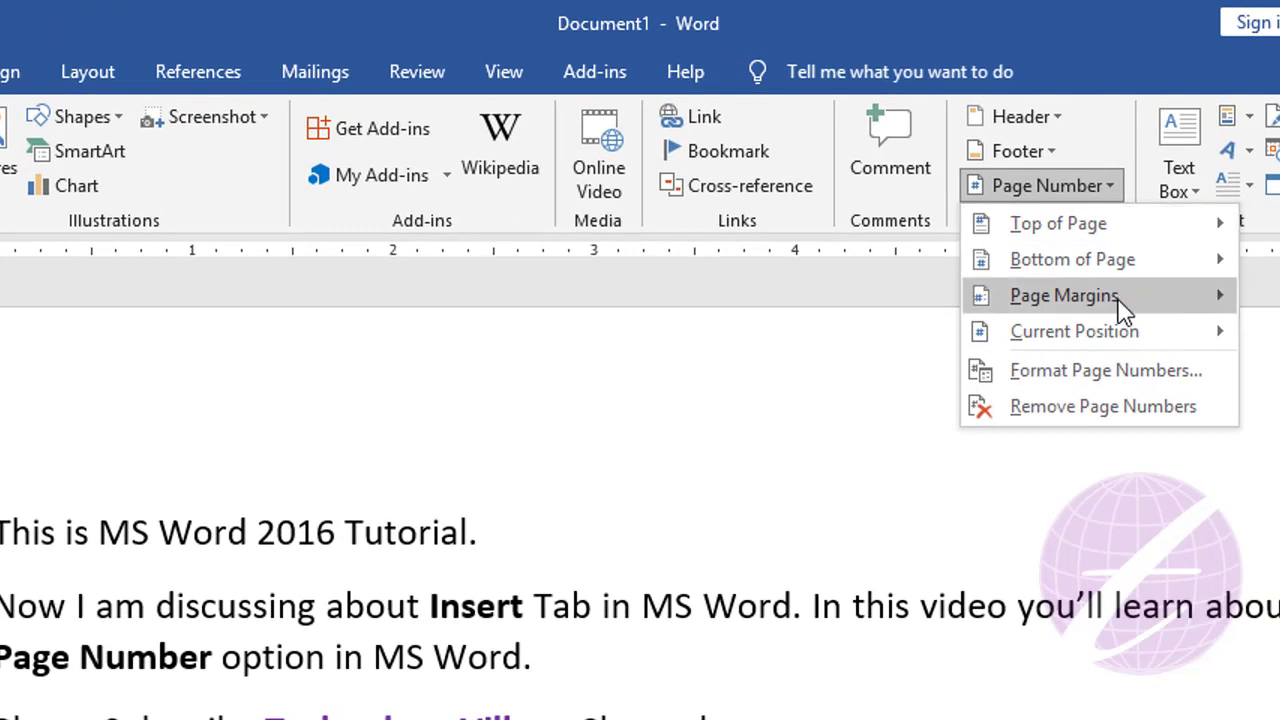
pyautogui.moveTo(1064, 295)
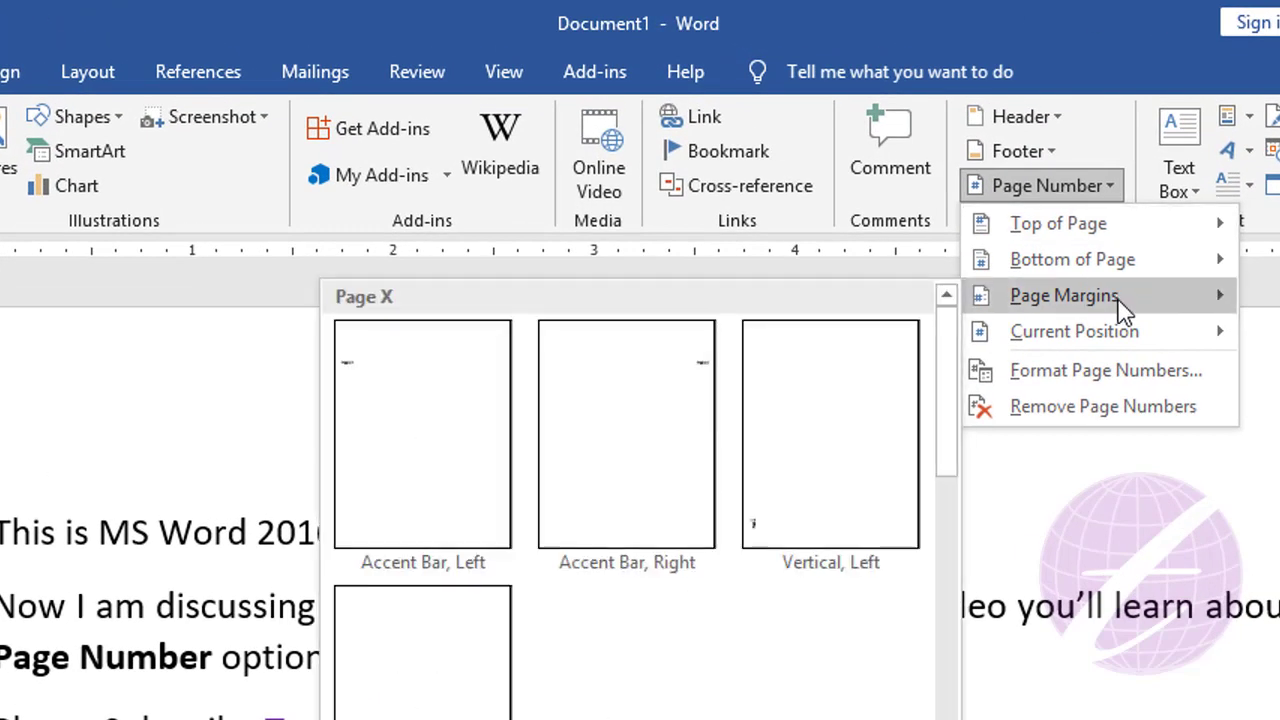
pyautogui.click(405, 428)
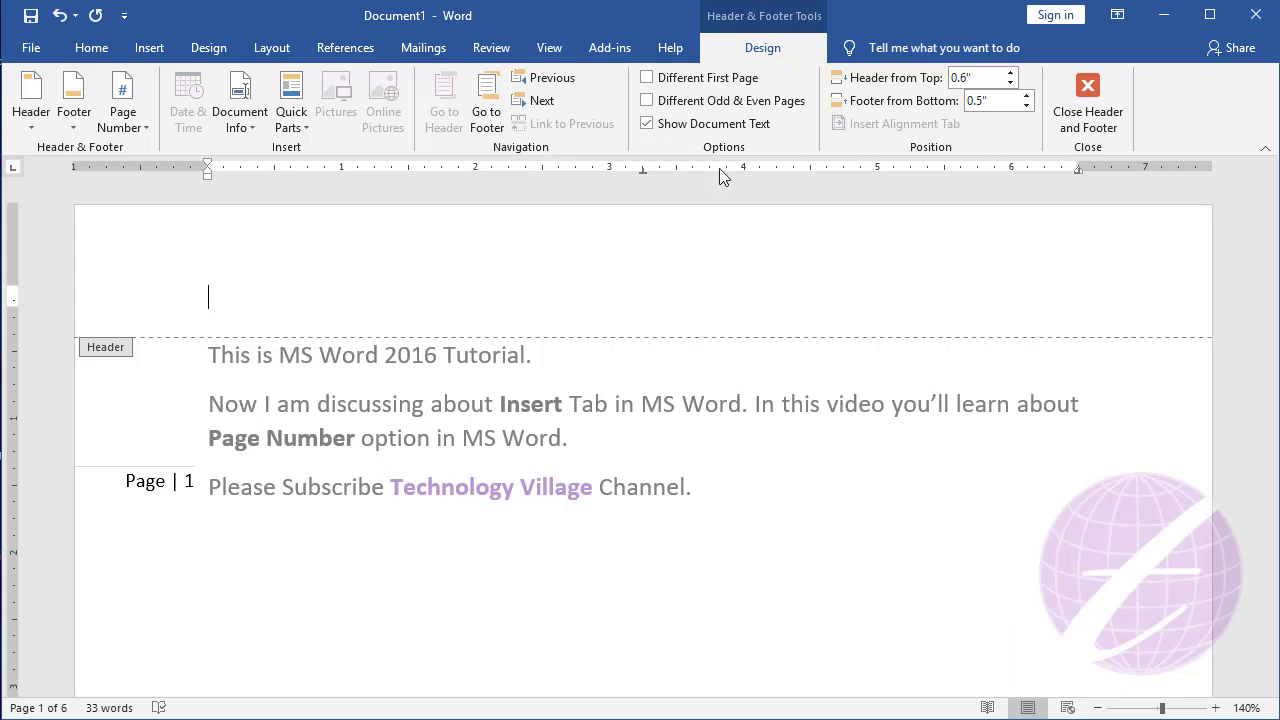
# Step: Replace the left-margin number with an Accent Bar, Right page-margin number
pyautogui.click(130, 122)
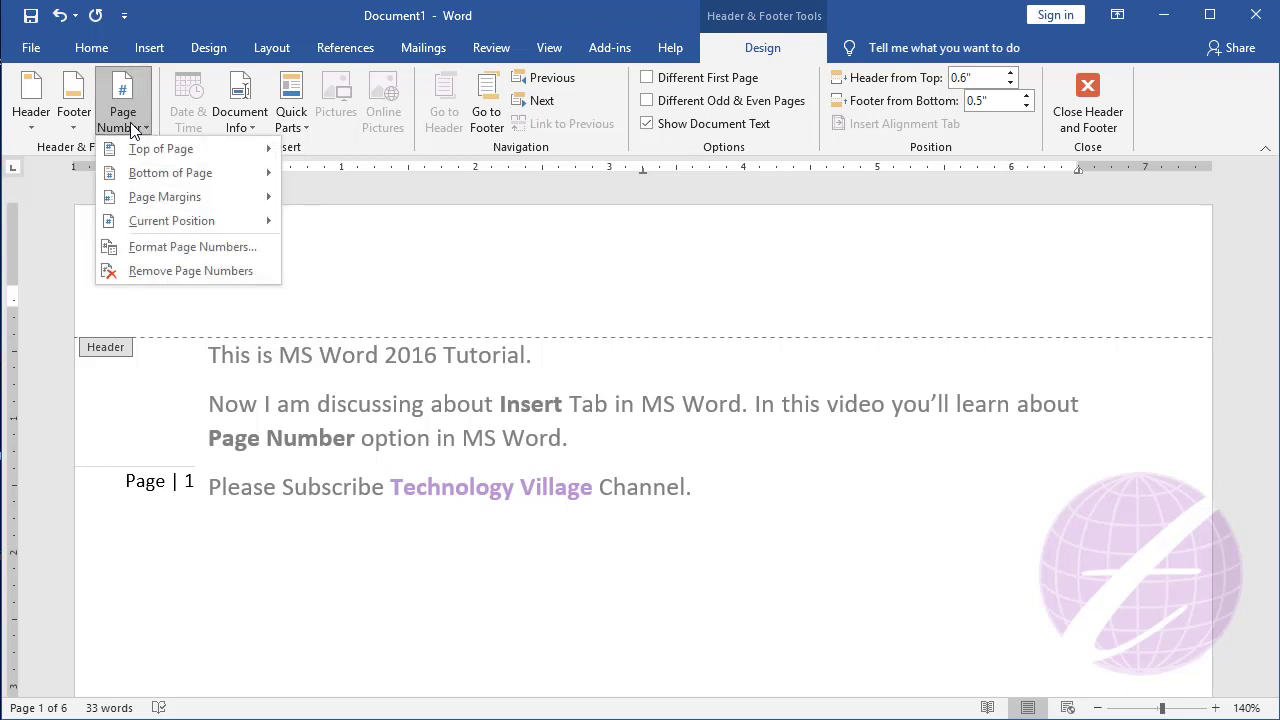
pyautogui.click(181, 271)
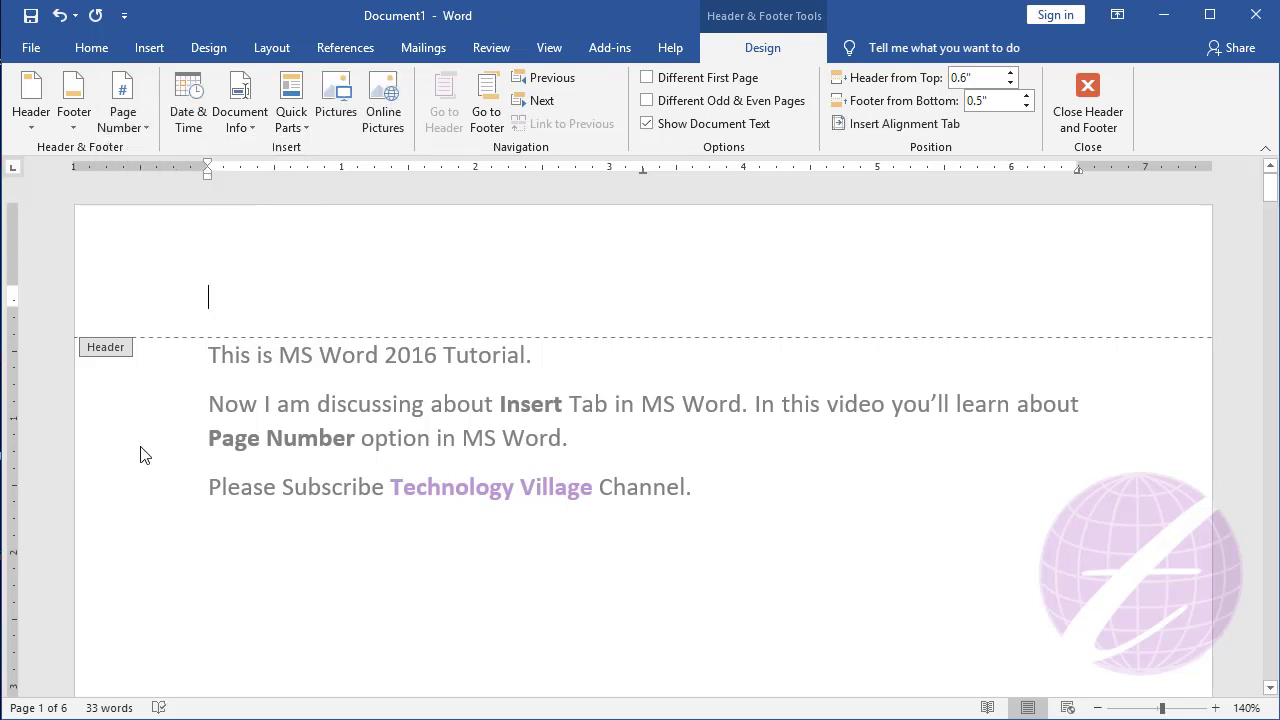
pyautogui.click(141, 119)
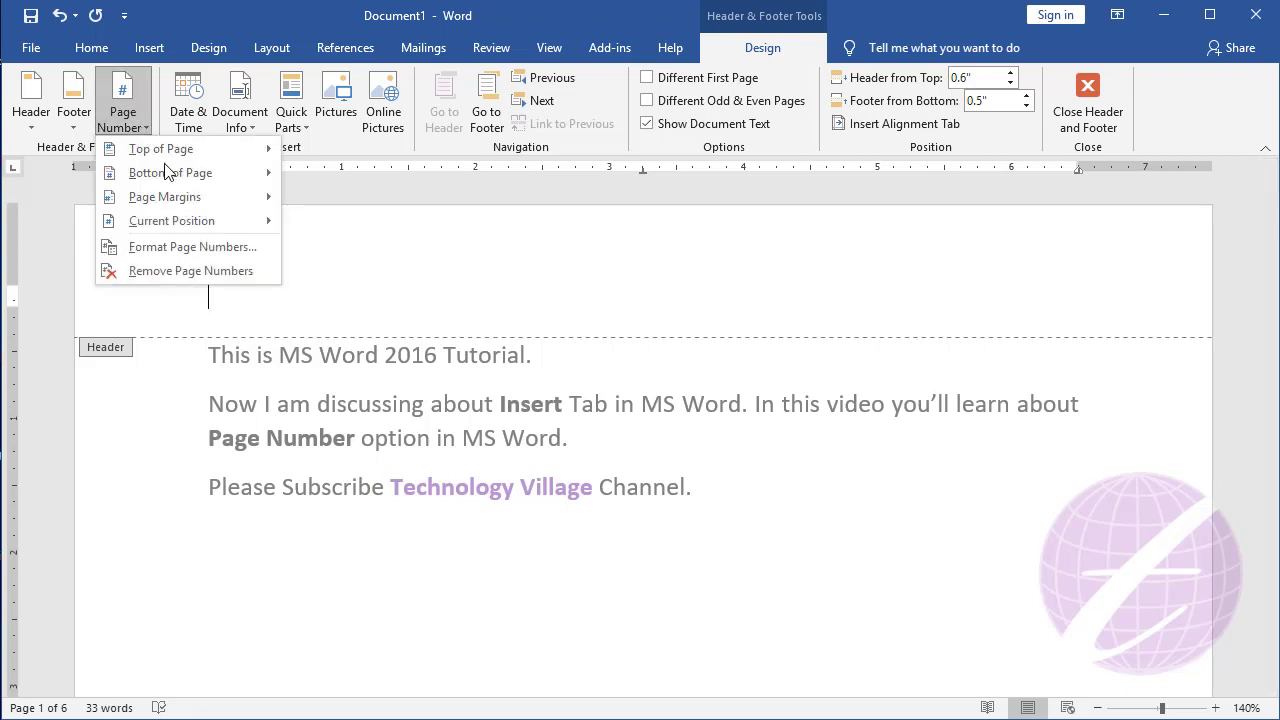
pyautogui.moveTo(165, 197)
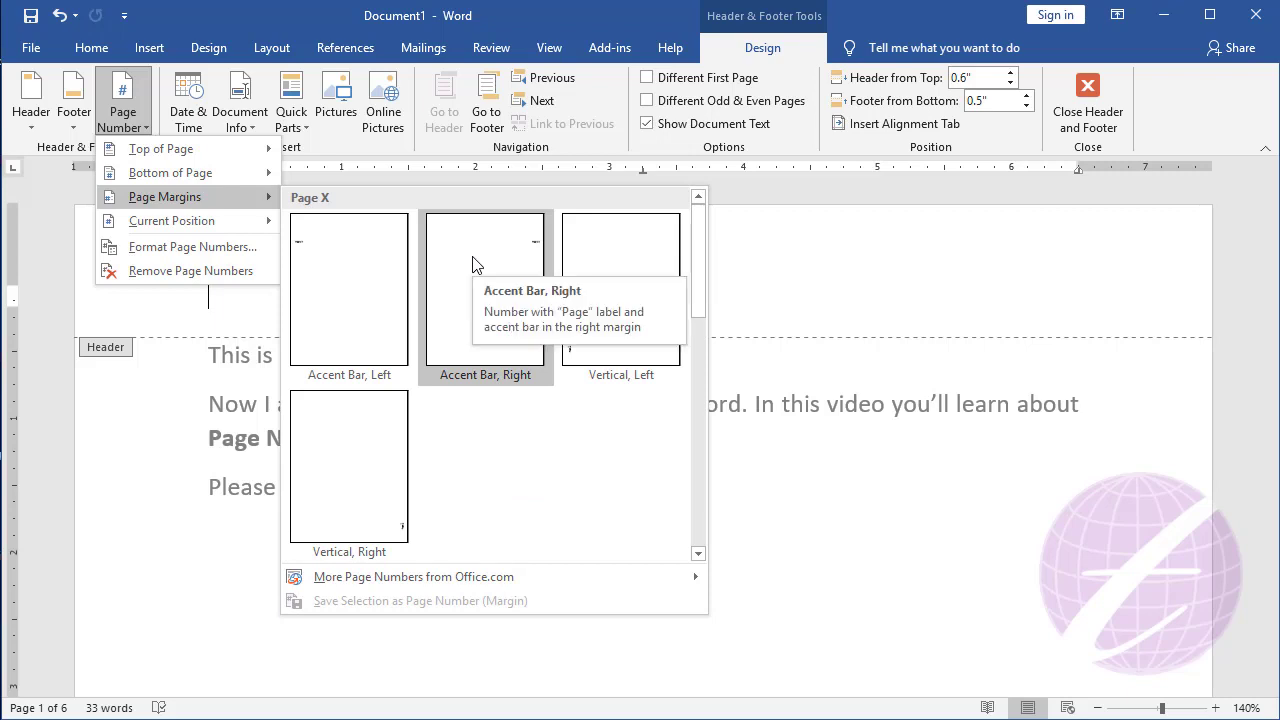
pyautogui.click(475, 264)
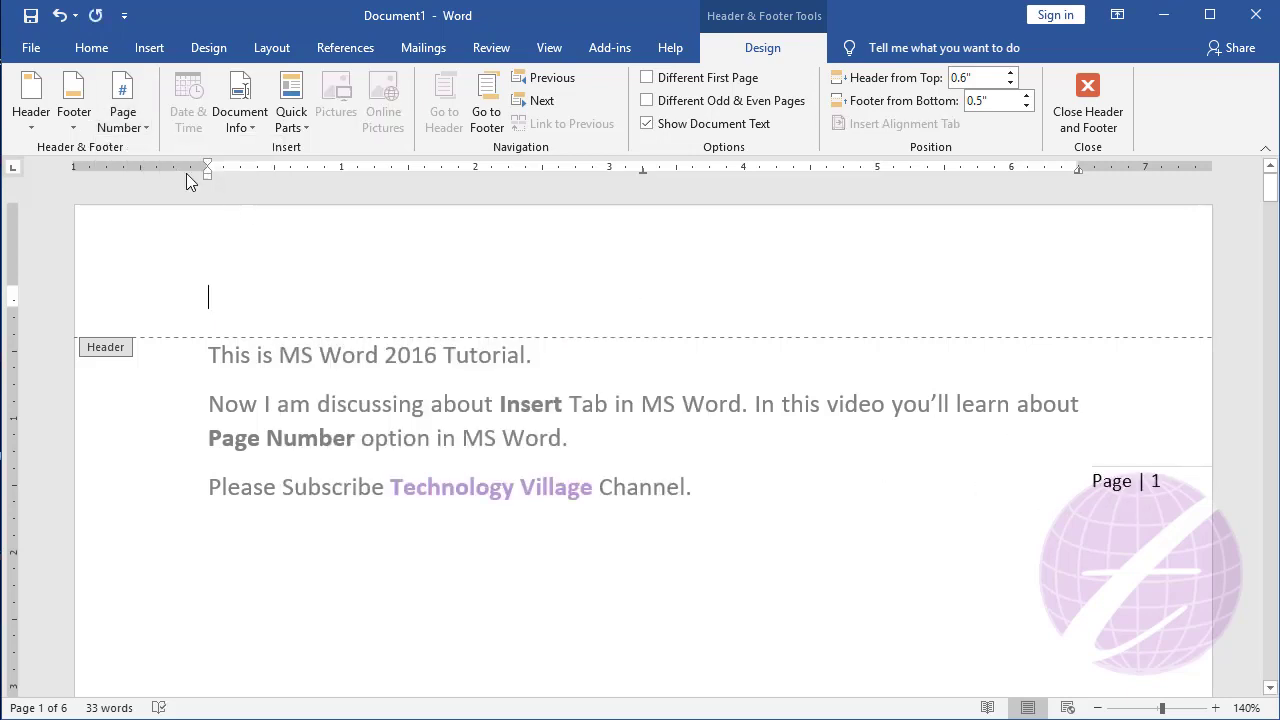
# Step: Remove the right-margin page number, leaving the pages without numbers
pyautogui.click(132, 121)
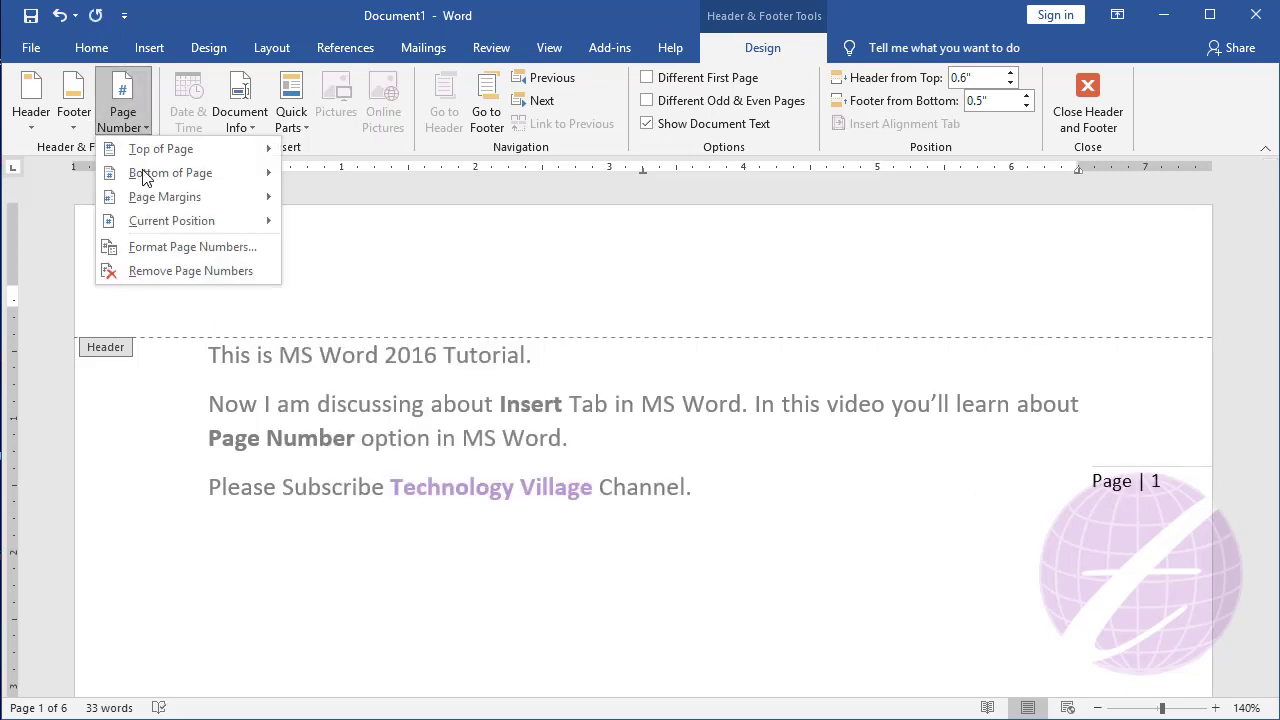
pyautogui.click(173, 269)
pyautogui.click(124, 118)
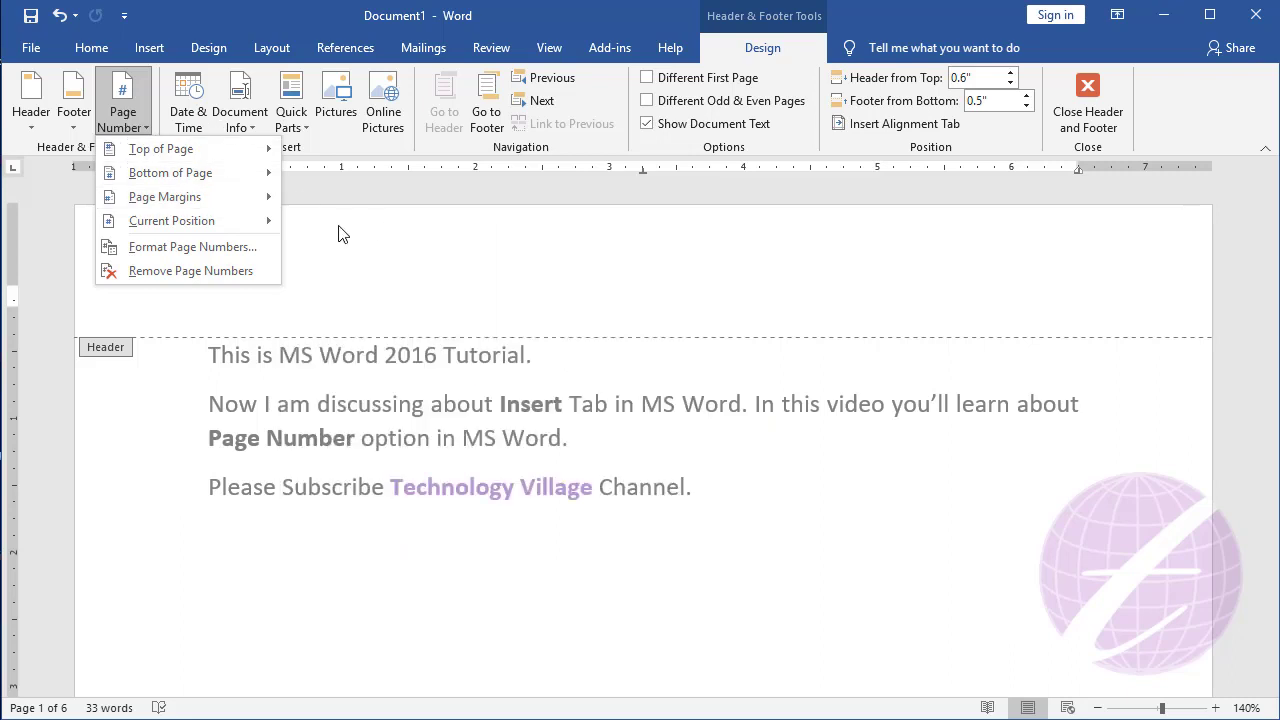
pyautogui.click(408, 355)
# Step: Close header and footer, undo an accidental alignment change, and place the cursor on the empty body line
pyautogui.click(1088, 105)
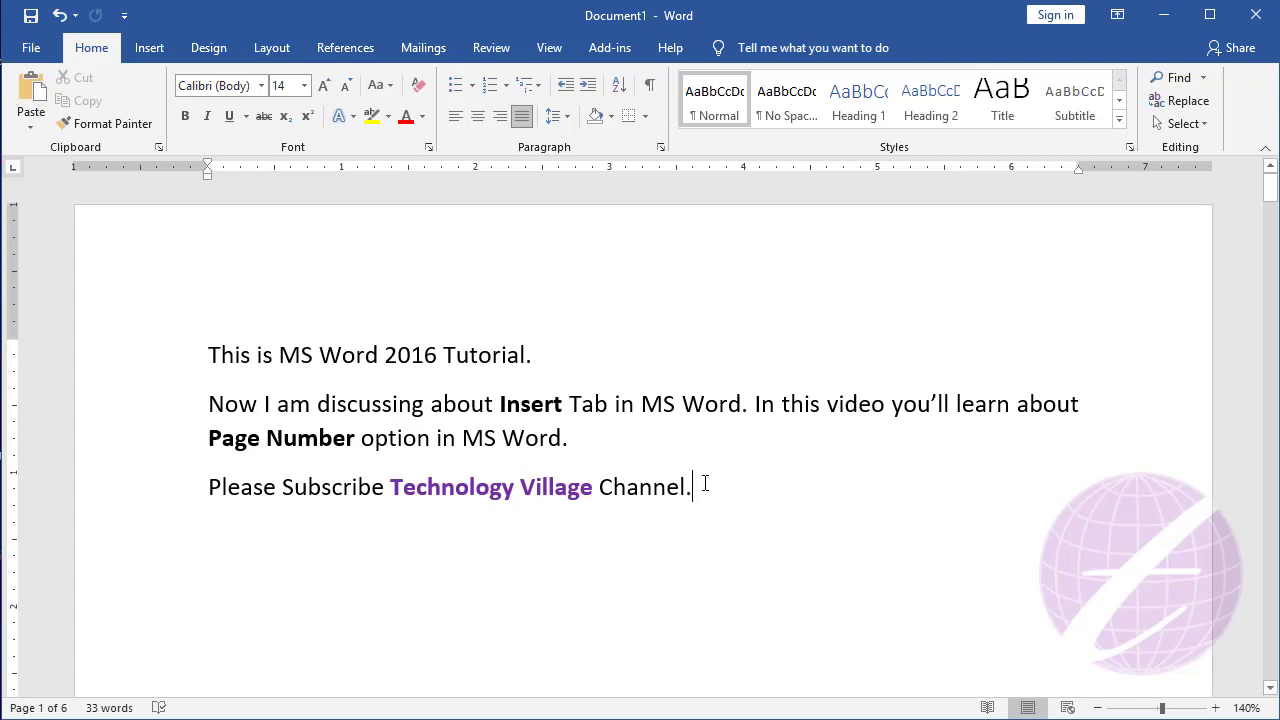
pyautogui.click(351, 535)
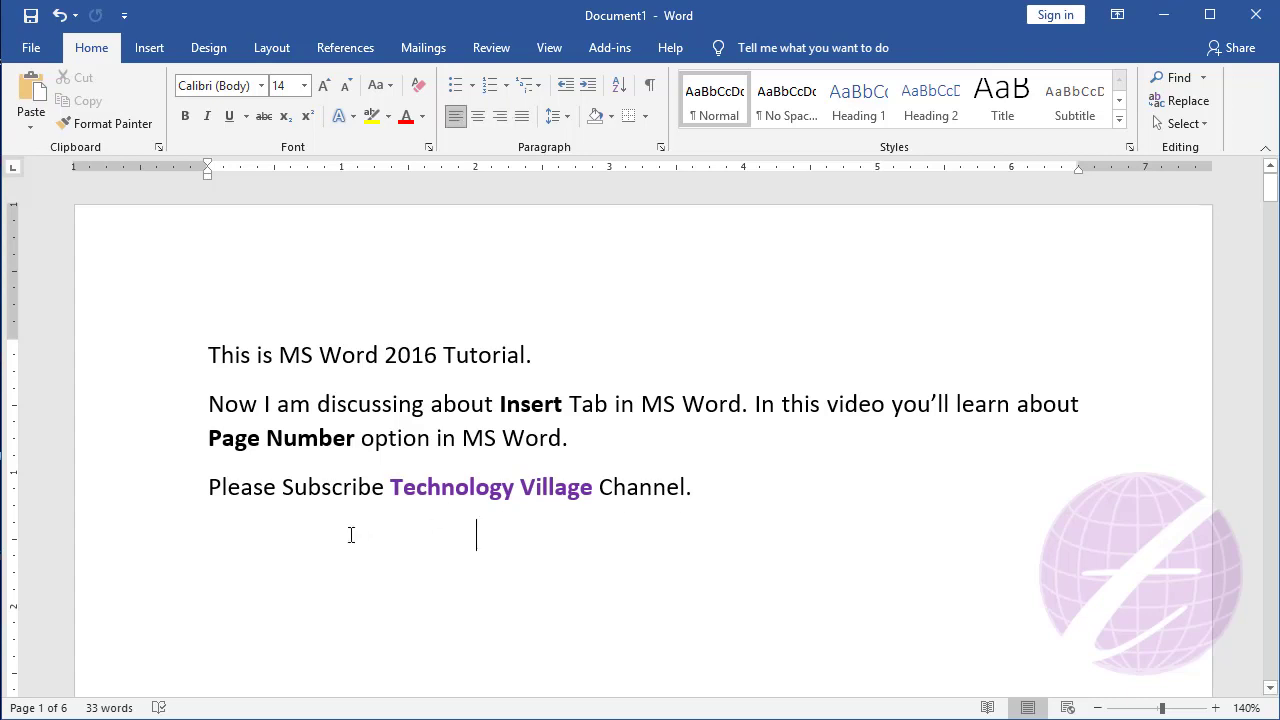
pyautogui.doubleClick(477, 535)
pyautogui.click(690, 490)
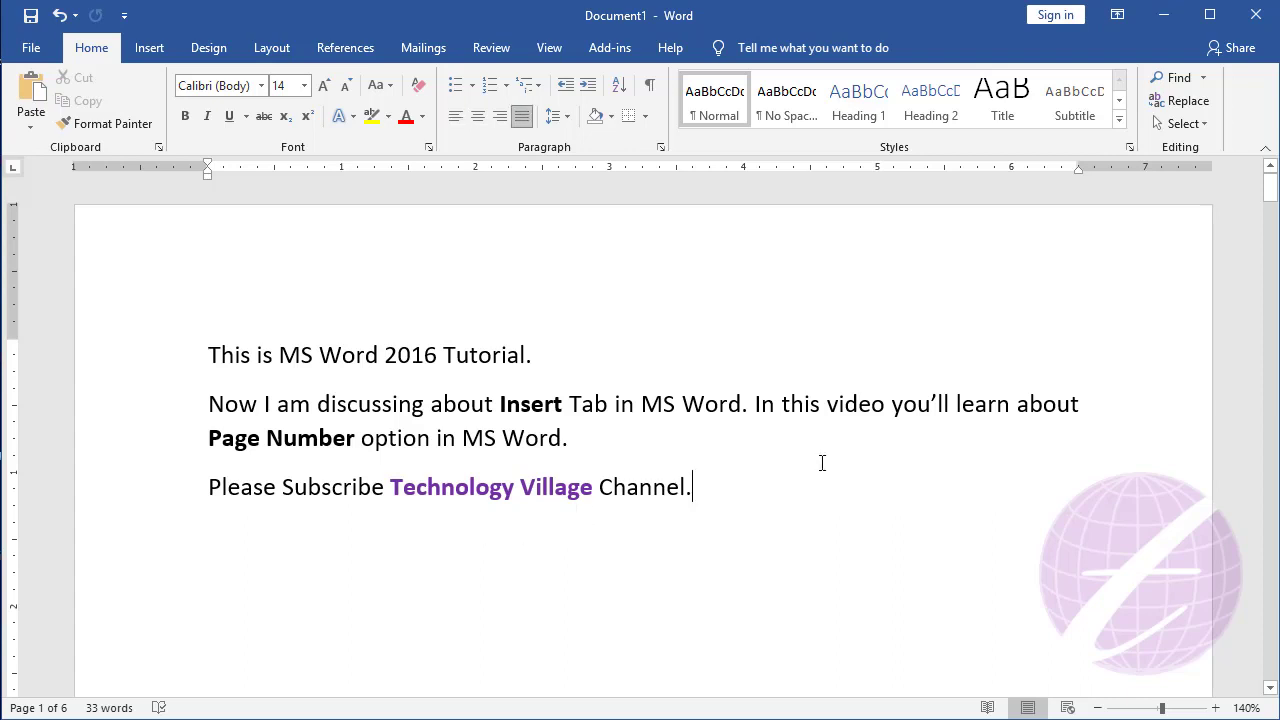
pyautogui.hotkey('ctrl', 'z')
pyautogui.click(212, 528)
pyautogui.scroll(-3, 230, 522)
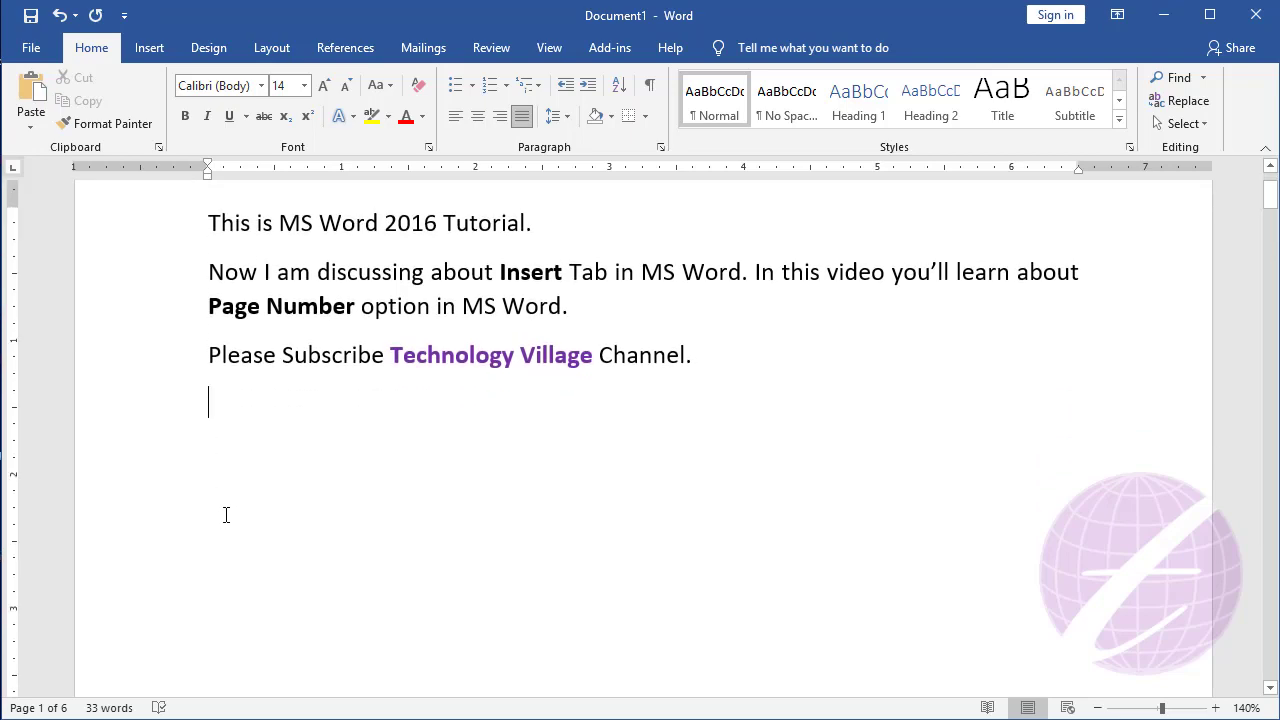
pyautogui.click(149, 47)
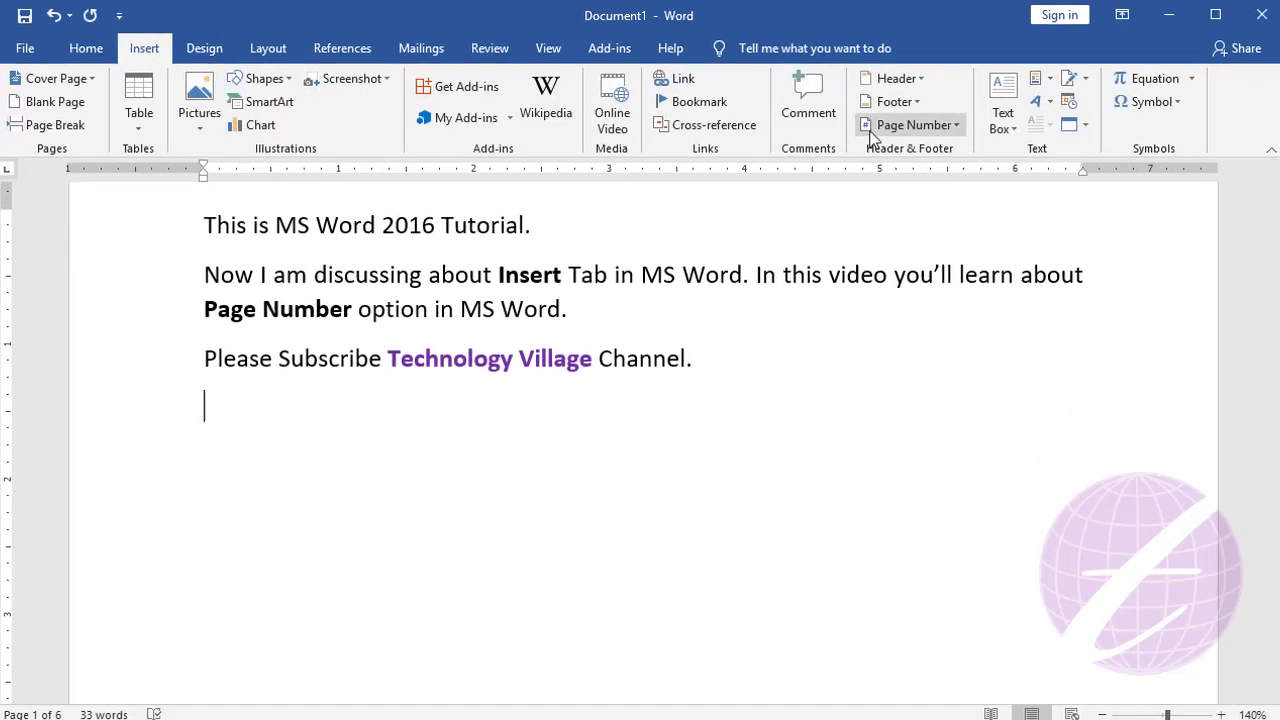
# Step: Insert a Rounded Rectangle page number at the current position, then delete it
pyautogui.click(936, 125)
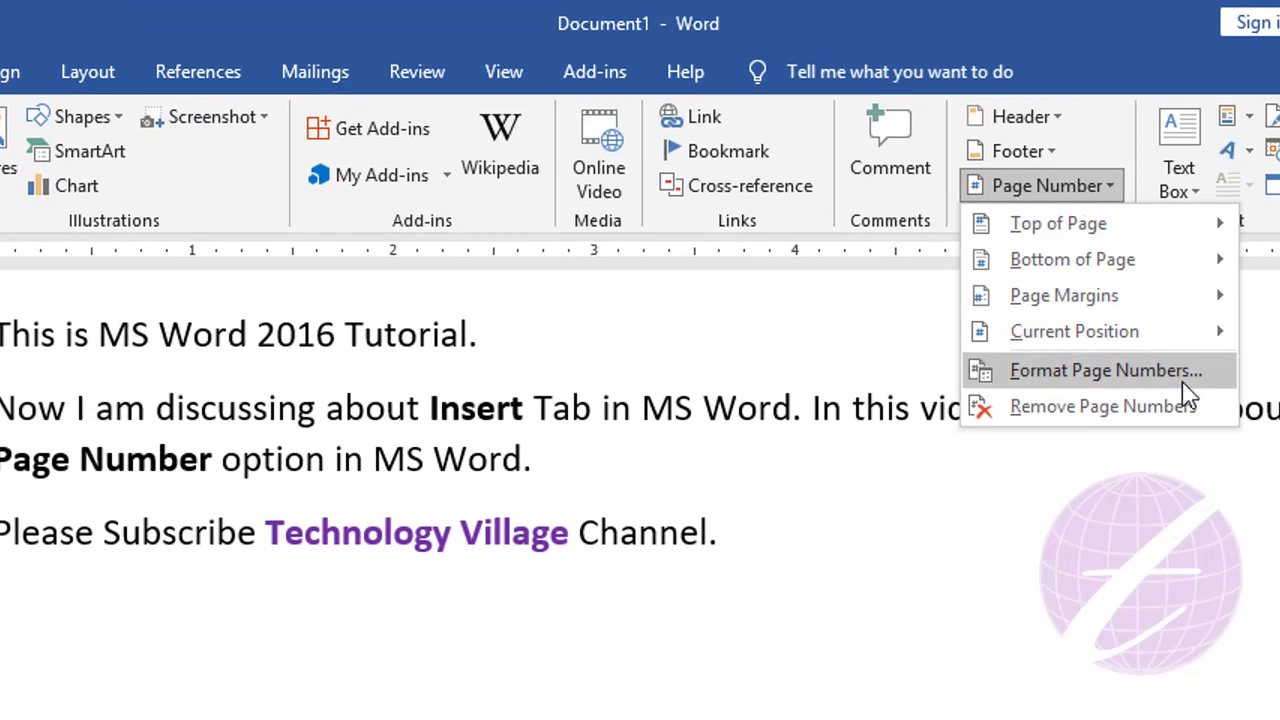
pyautogui.moveTo(1016, 71)
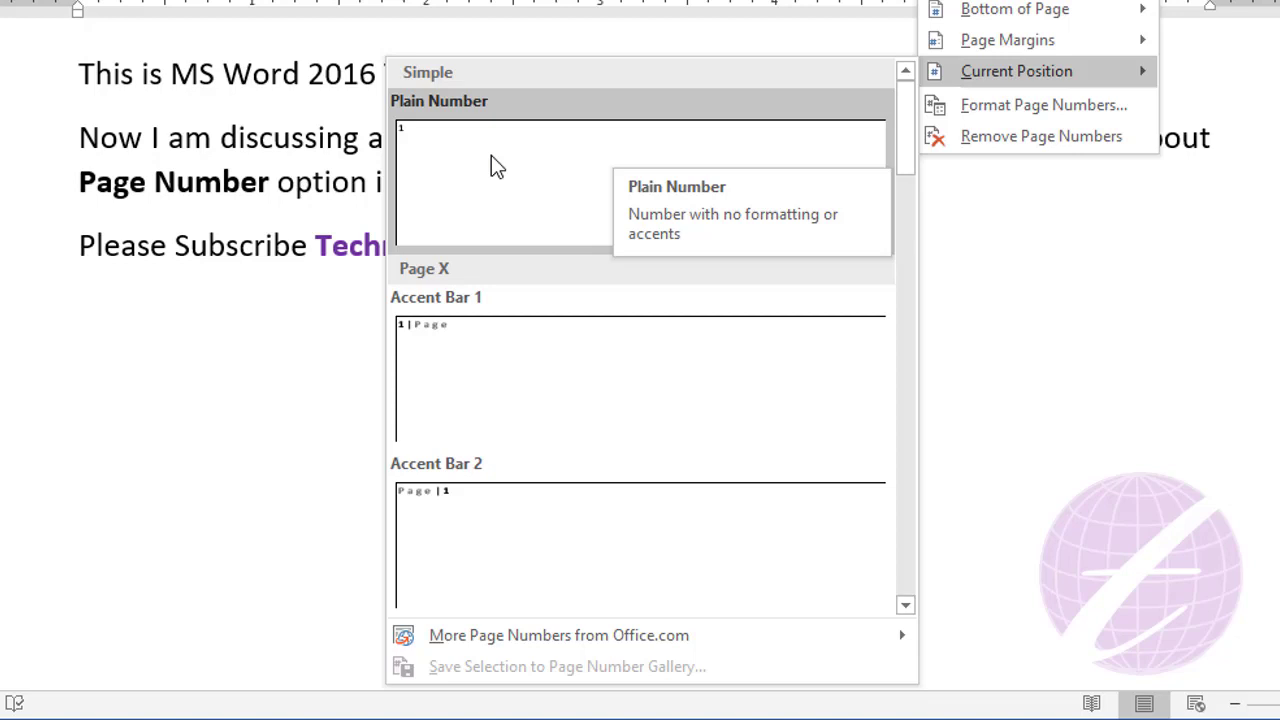
pyautogui.scroll(-3, 590, 388)
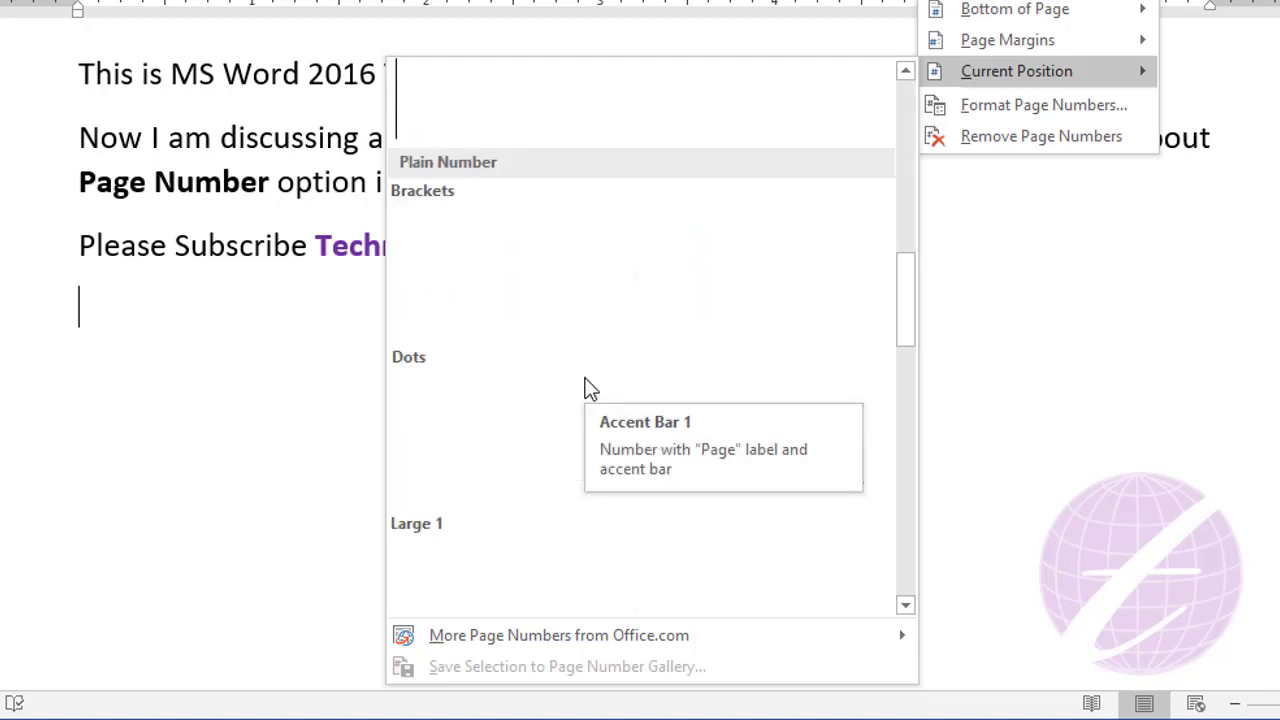
pyautogui.scroll(-5, 590, 388)
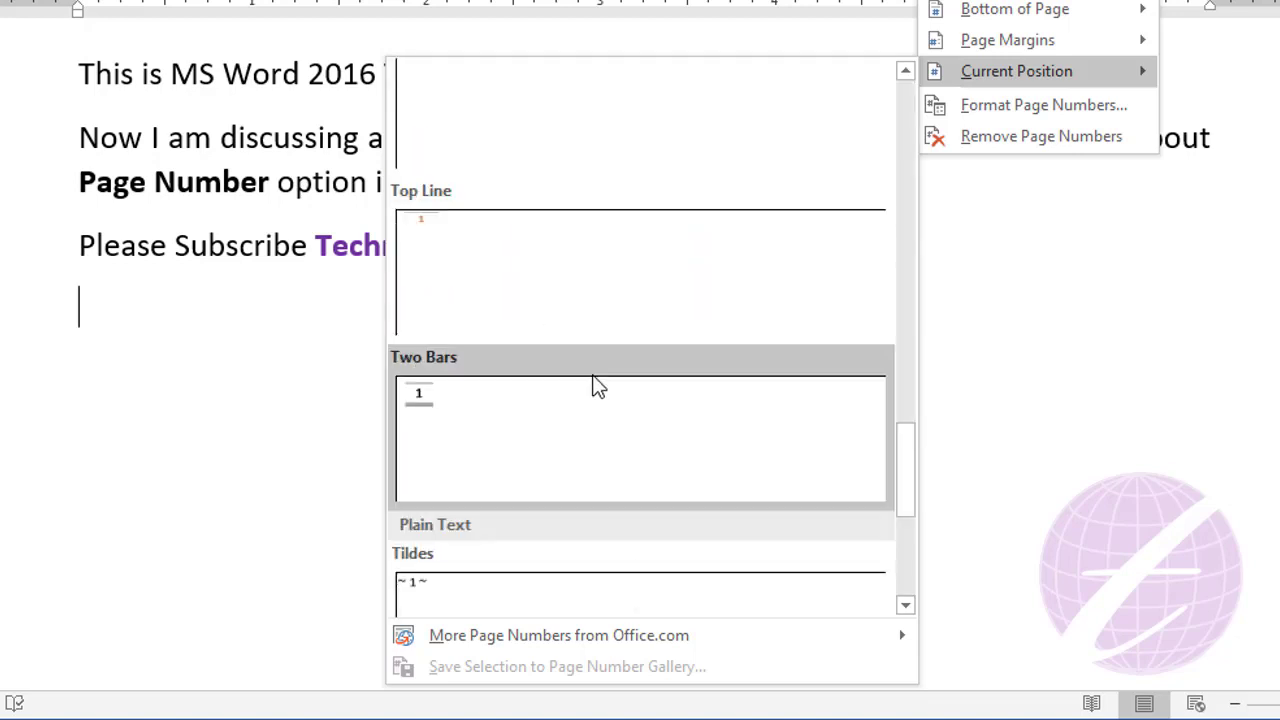
pyautogui.scroll(-2, 597, 385)
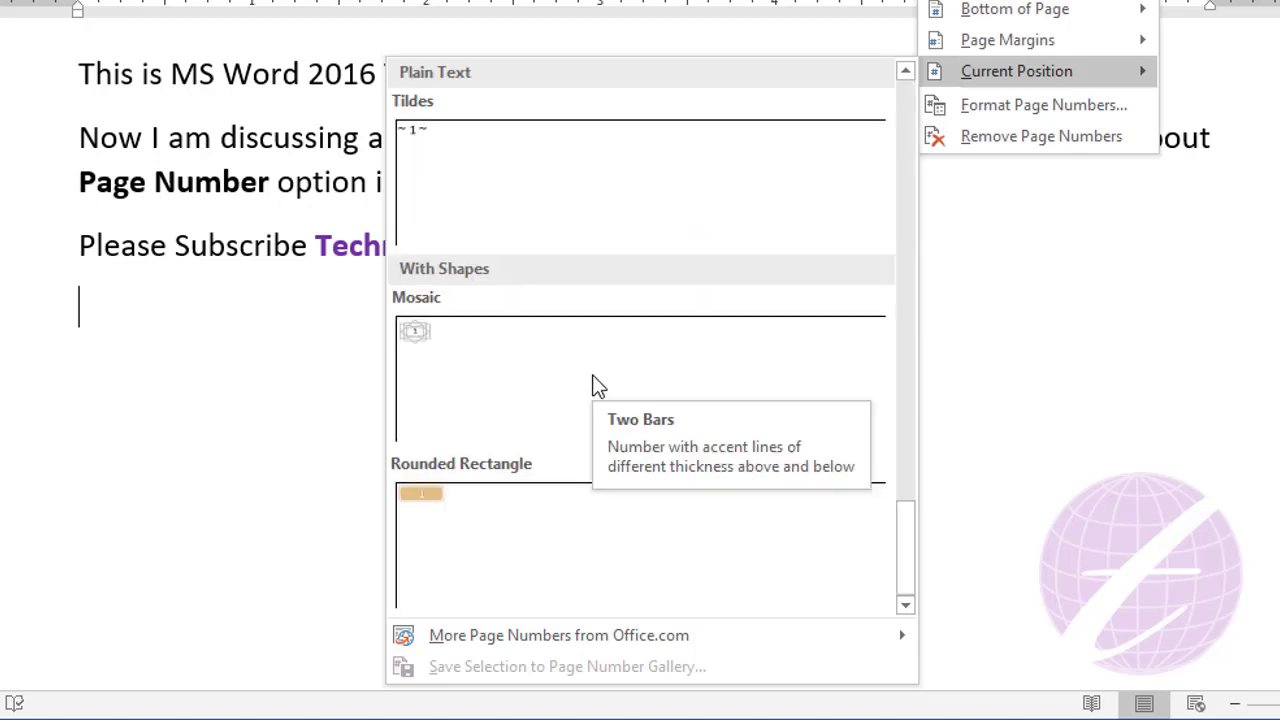
pyautogui.click(513, 518)
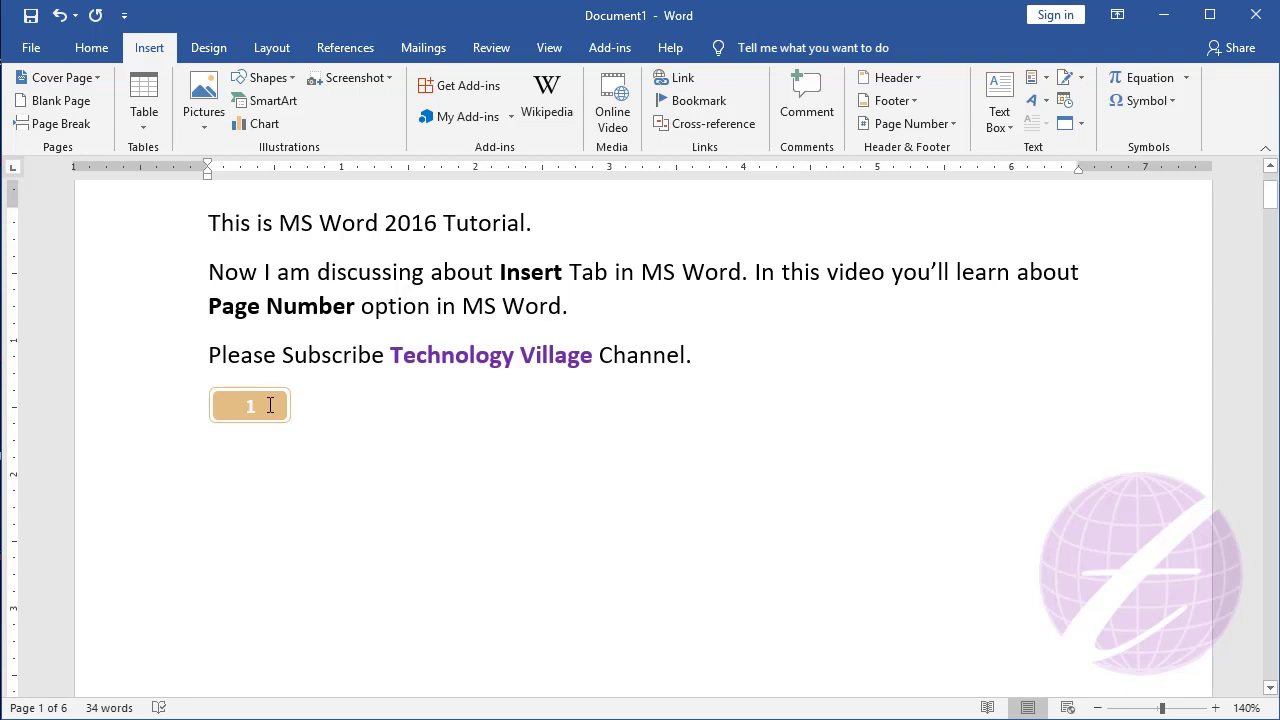
pyautogui.press('BackSpace')
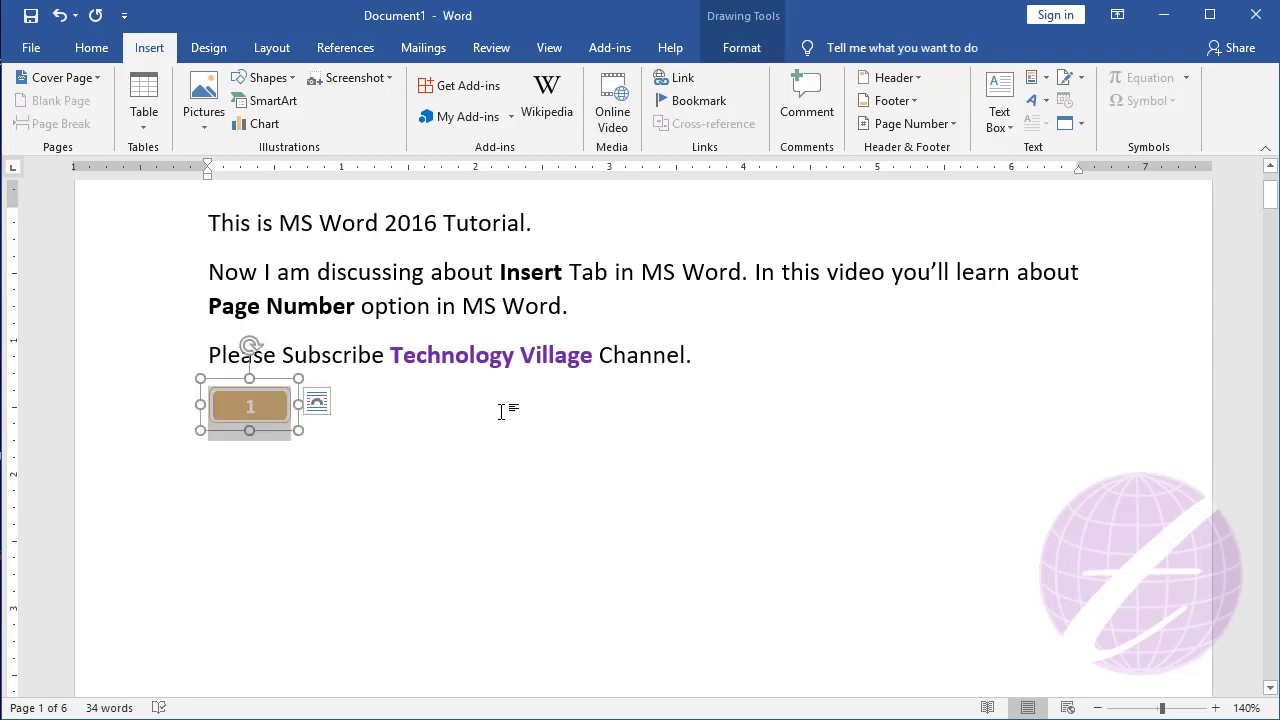
pyautogui.press('BackSpace')
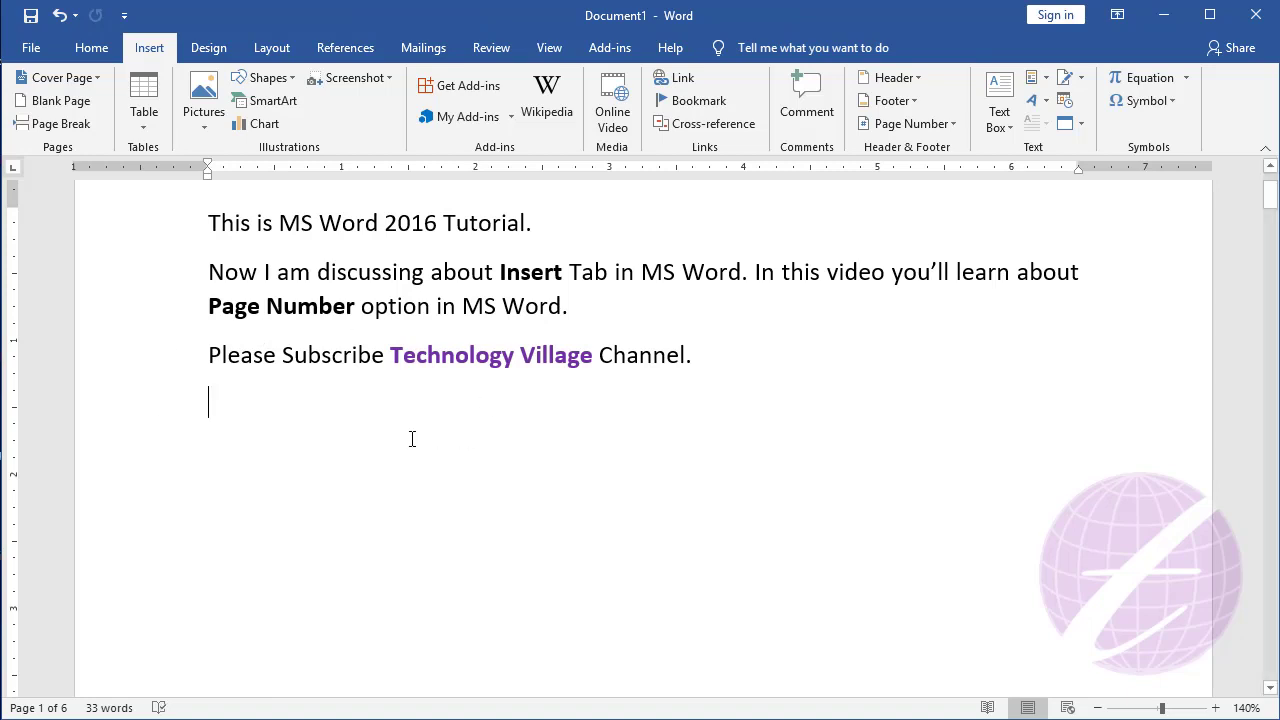
# Step: In Format Page Numbers, choose the '- 1 -, - 2 -, - 3 -' format and start numbering at 5
pyautogui.scroll(2, 411, 438)
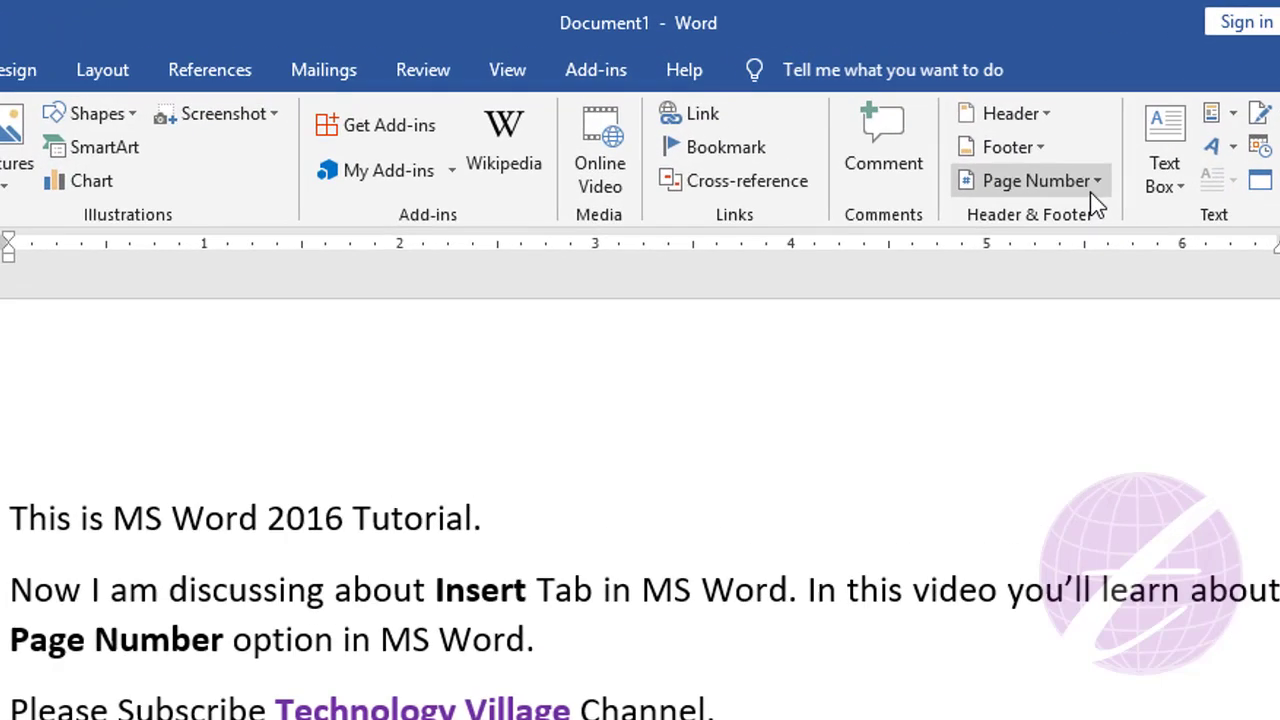
pyautogui.click(1093, 190)
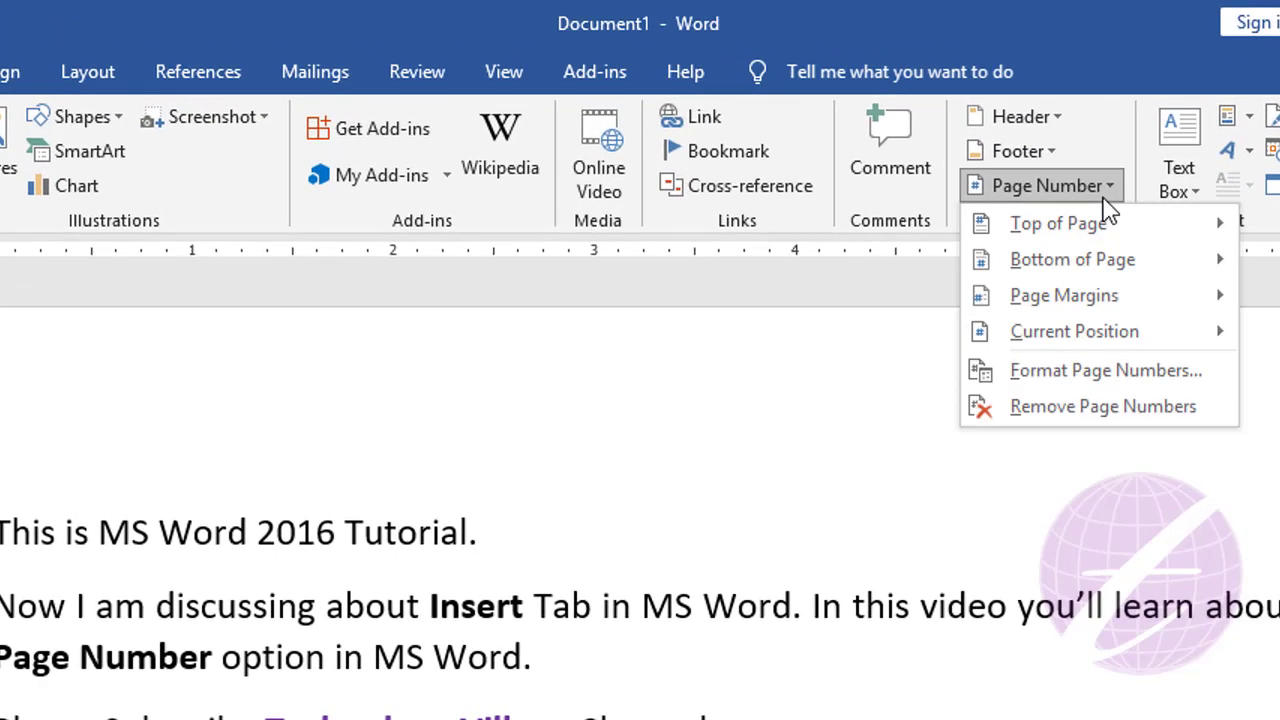
pyautogui.click(1157, 383)
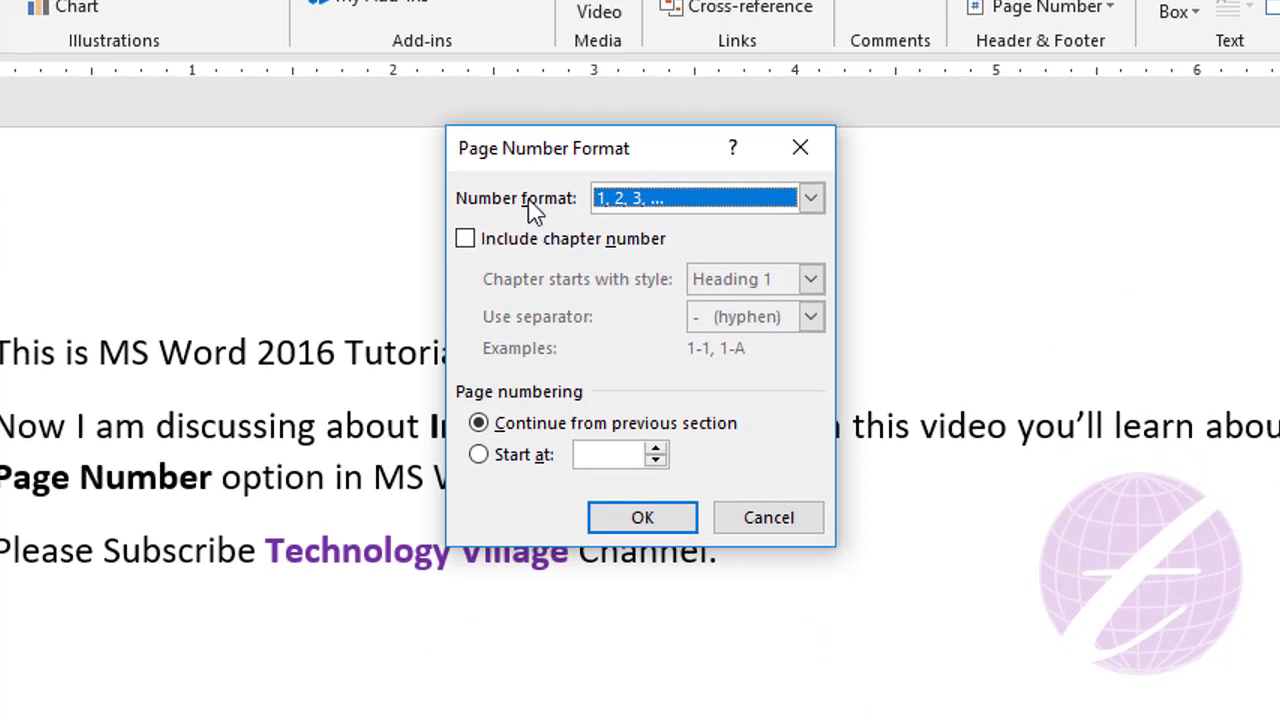
pyautogui.click(812, 200)
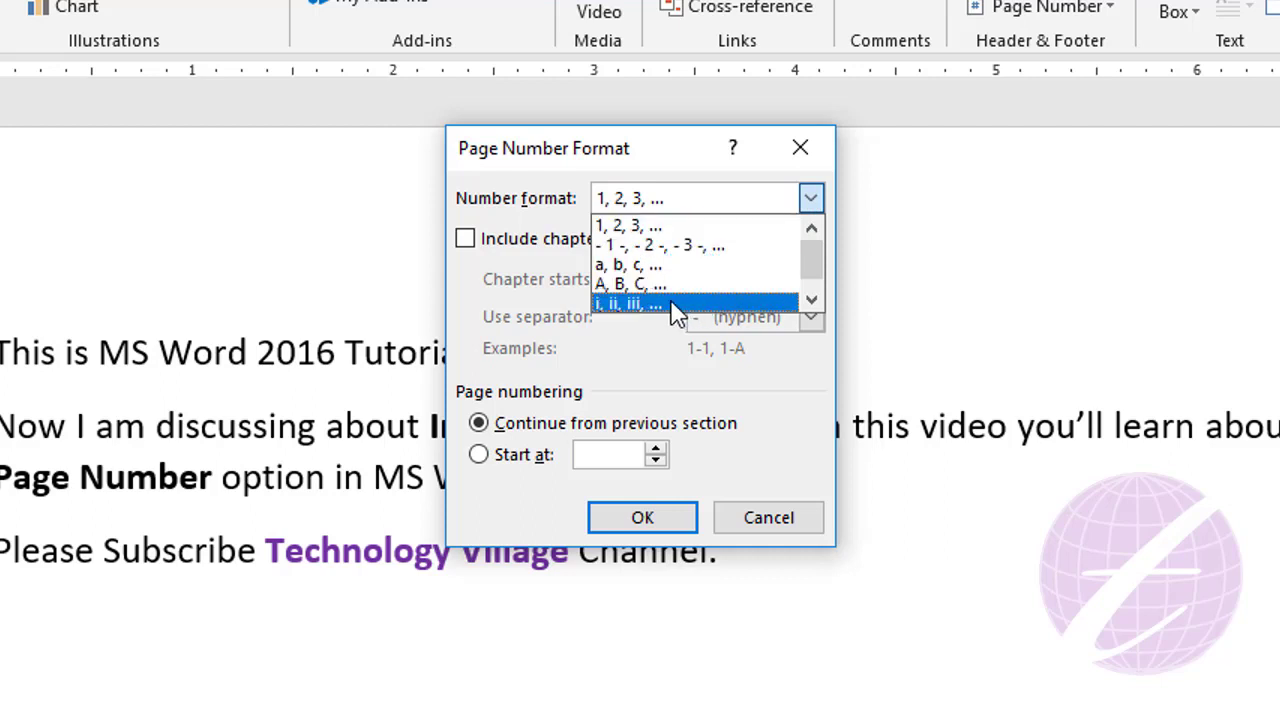
pyautogui.scroll(-1, 680, 300)
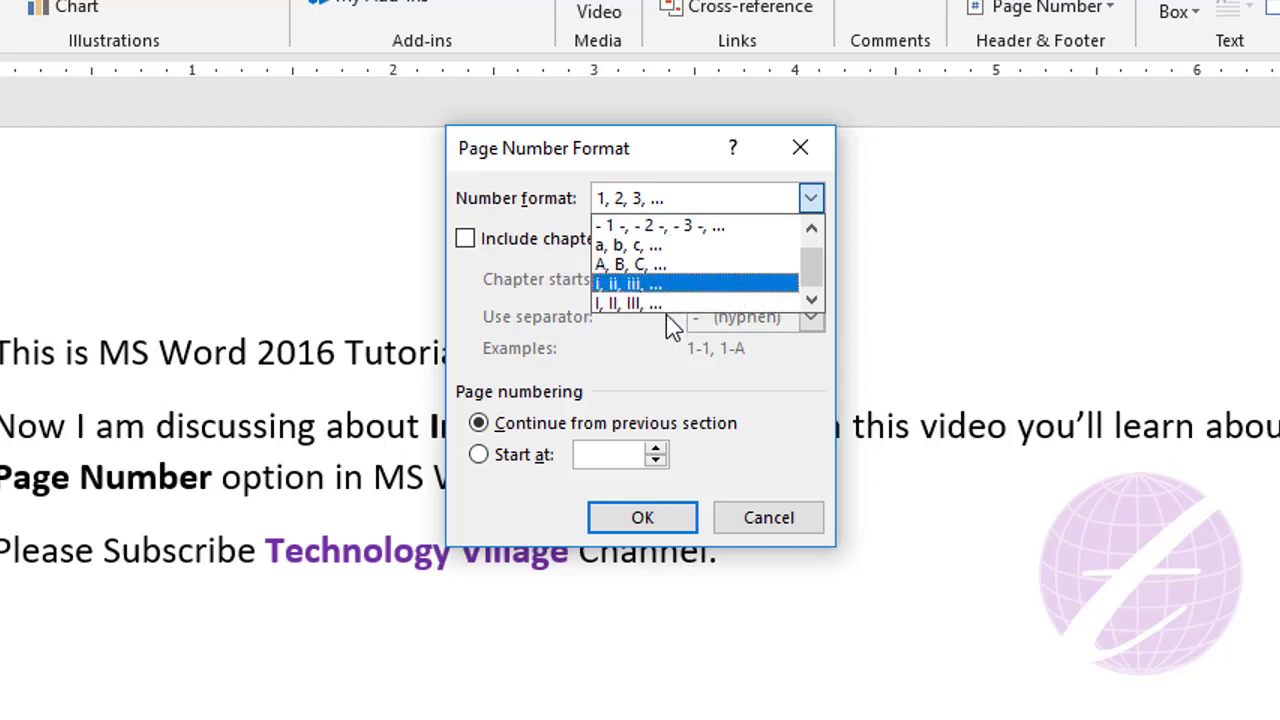
pyautogui.scroll(1, 690, 262)
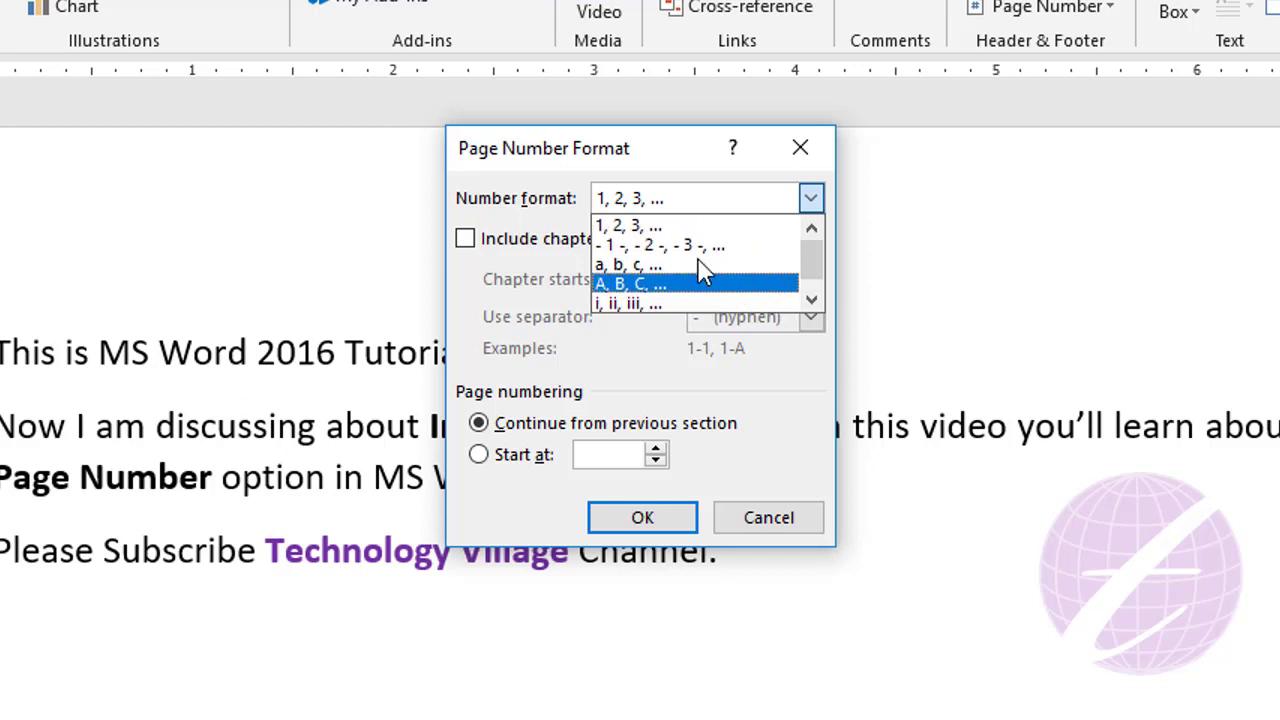
pyautogui.click(646, 226)
pyautogui.click(663, 205)
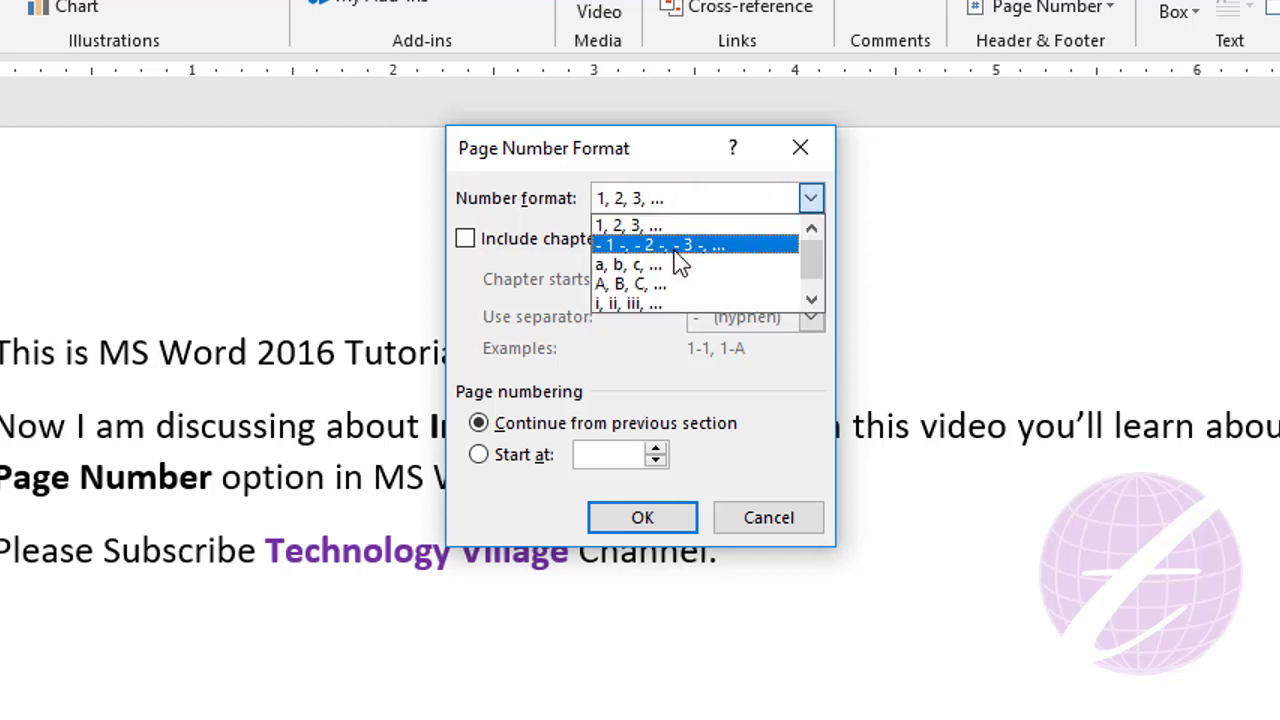
pyautogui.click(674, 245)
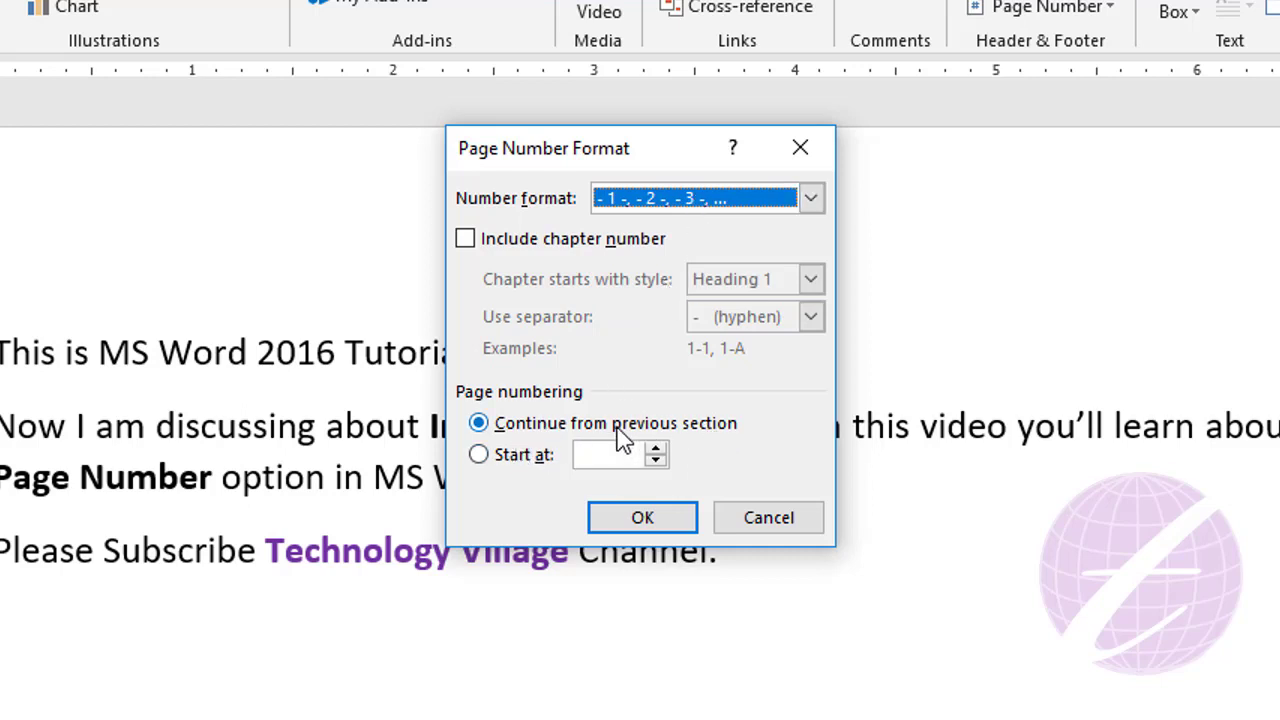
pyautogui.click(513, 463)
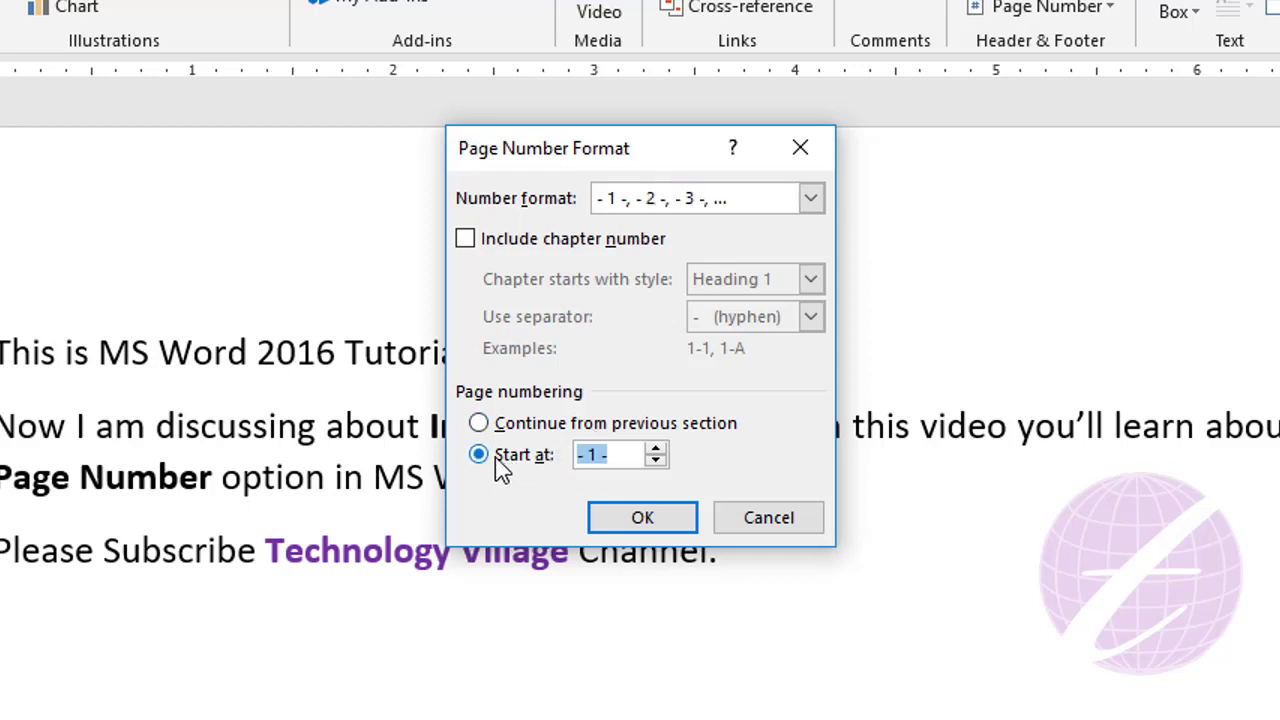
pyautogui.click(656, 449)
pyautogui.click(645, 520)
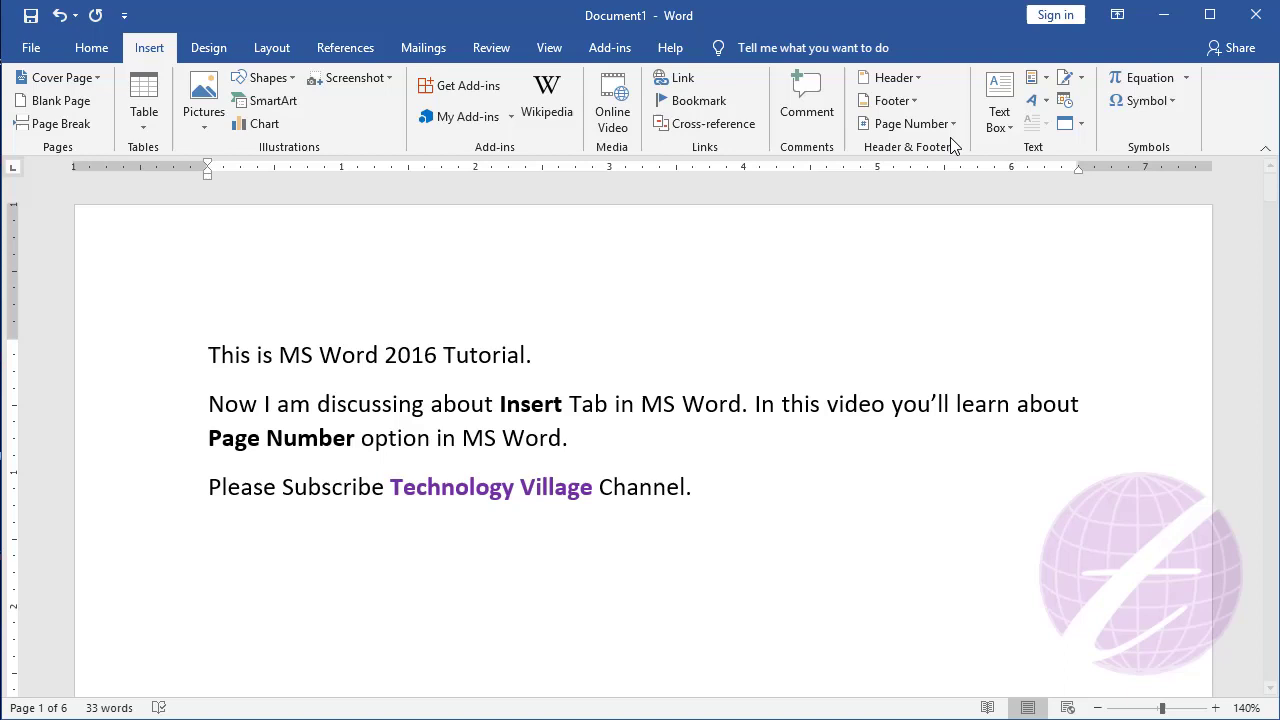
# Step: Insert a Plain Number 2 page number at the top centre of each page and close the header
pyautogui.click(910, 123)
pyautogui.moveTo(918, 149)
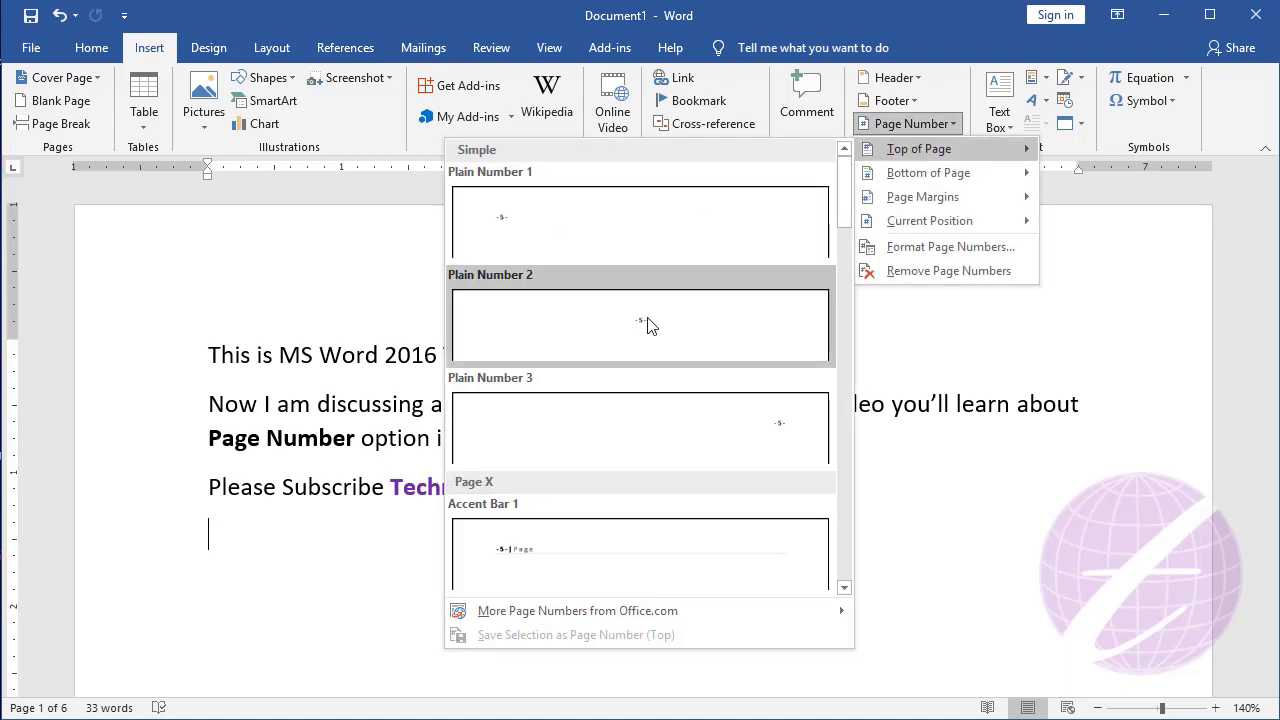
pyautogui.click(648, 320)
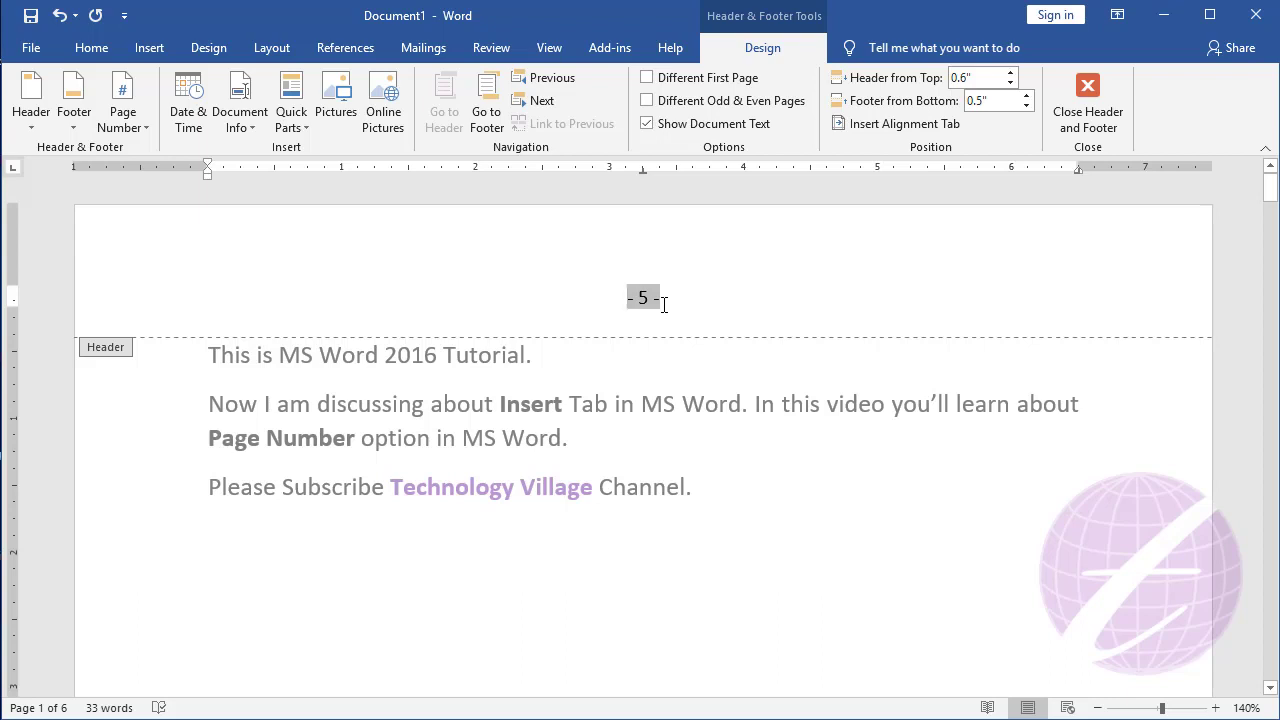
pyautogui.click(1087, 105)
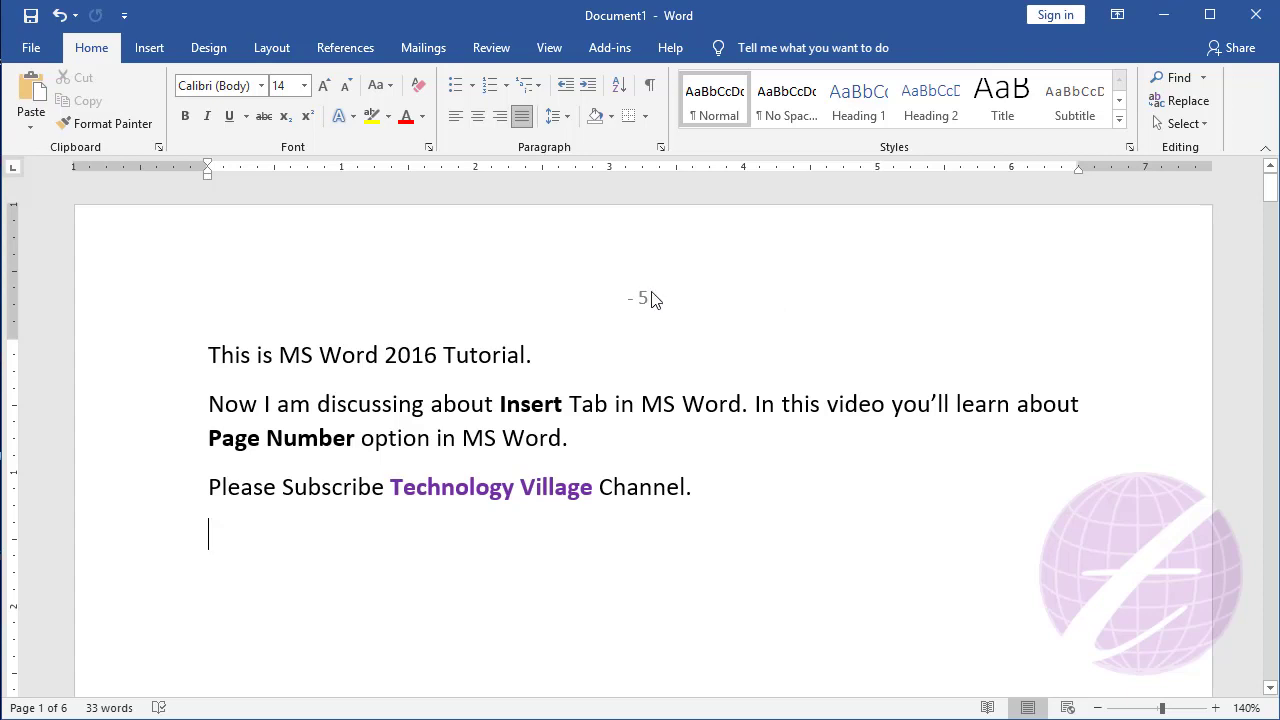
# Step: Scroll through the document to check the dashed header numbers run from - 5 - to - 9 -
pyautogui.scroll(-5, 648, 305)
pyautogui.scroll(-1, 648, 305)
pyautogui.scroll(-5, 648, 305)
pyautogui.scroll(-3, 648, 305)
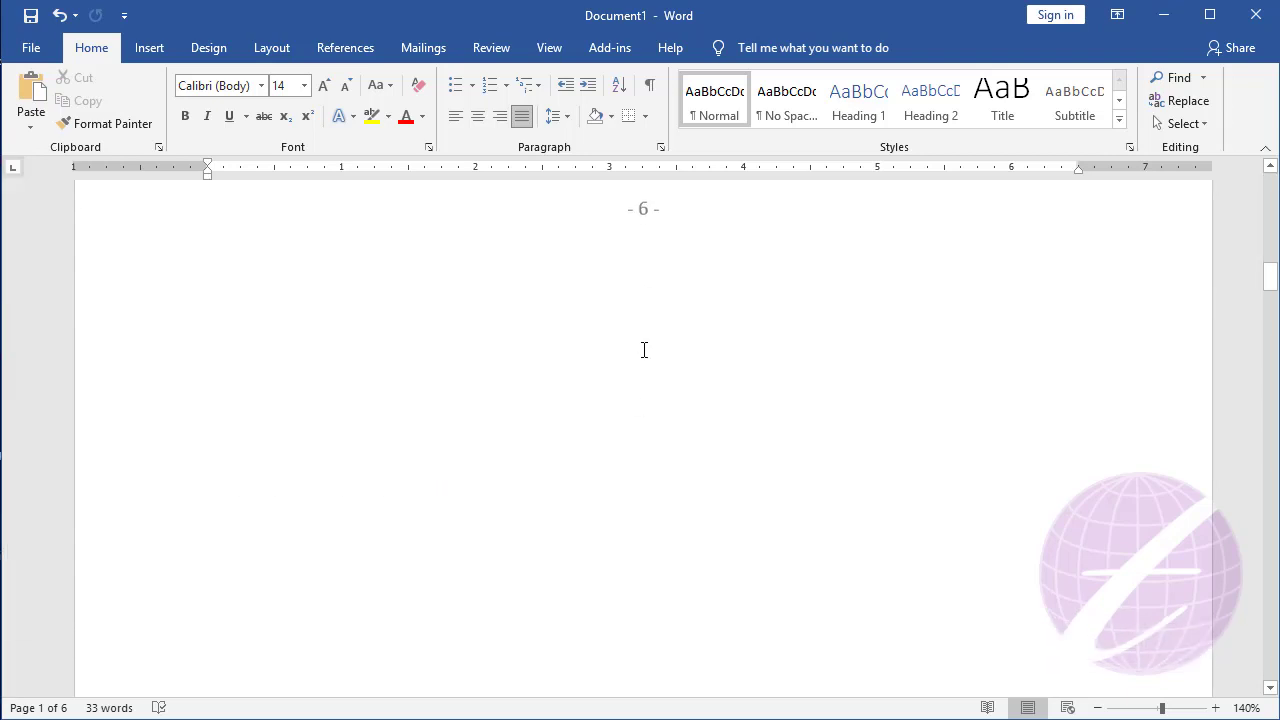
pyautogui.scroll(2, 660, 340)
pyautogui.scroll(-5, 667, 360)
pyautogui.scroll(-6, 665, 357)
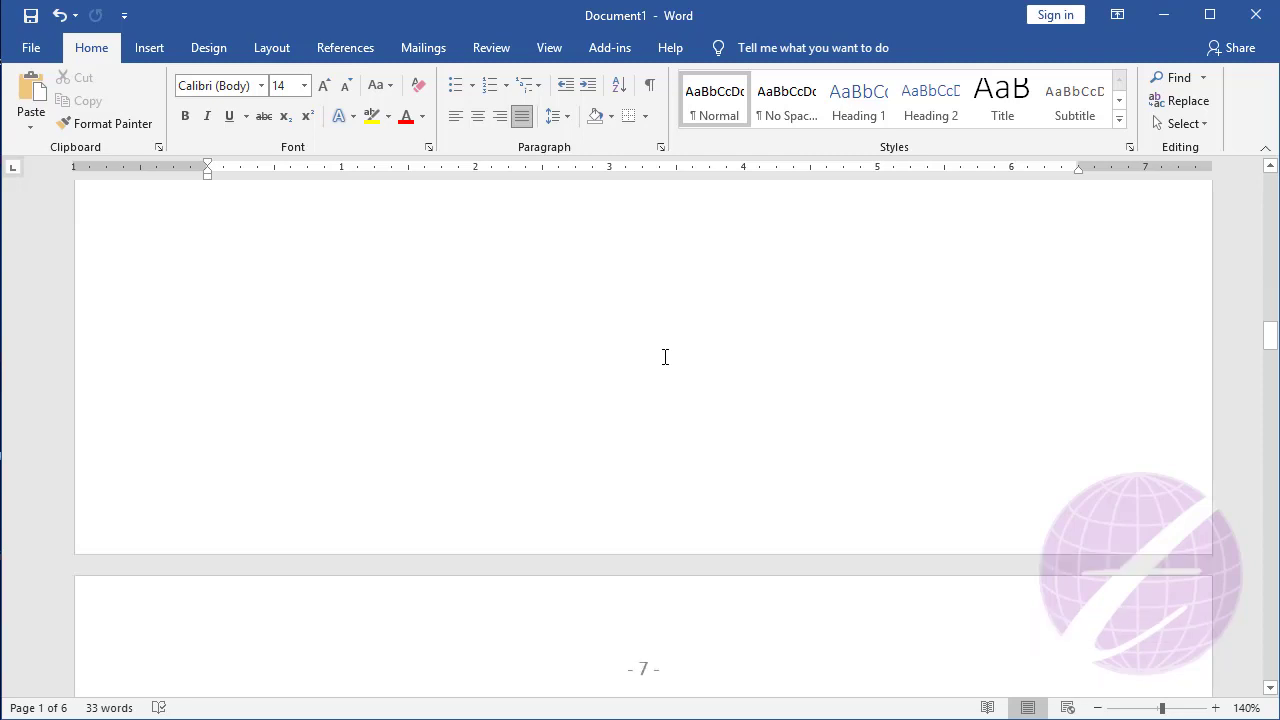
pyautogui.scroll(-3, 665, 357)
pyautogui.scroll(-6, 665, 357)
pyautogui.scroll(-6, 665, 357)
pyautogui.scroll(-3, 665, 357)
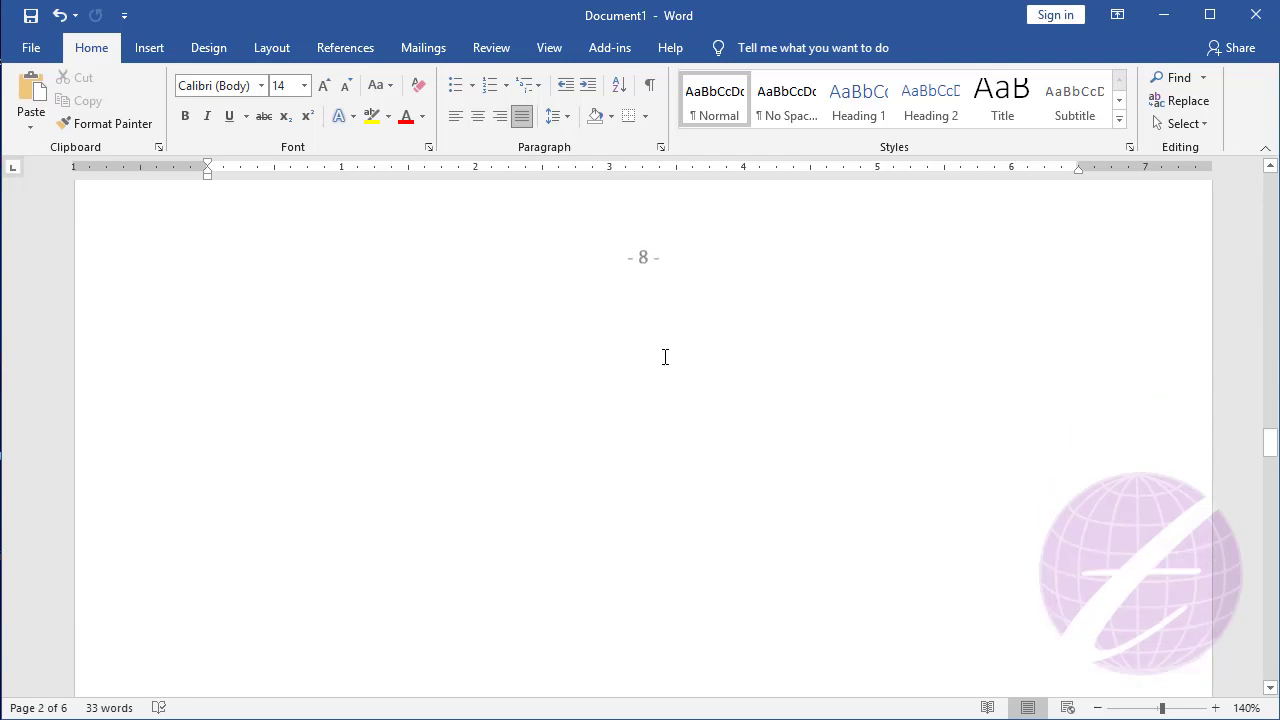
pyautogui.scroll(-6, 665, 357)
pyautogui.scroll(-5, 665, 357)
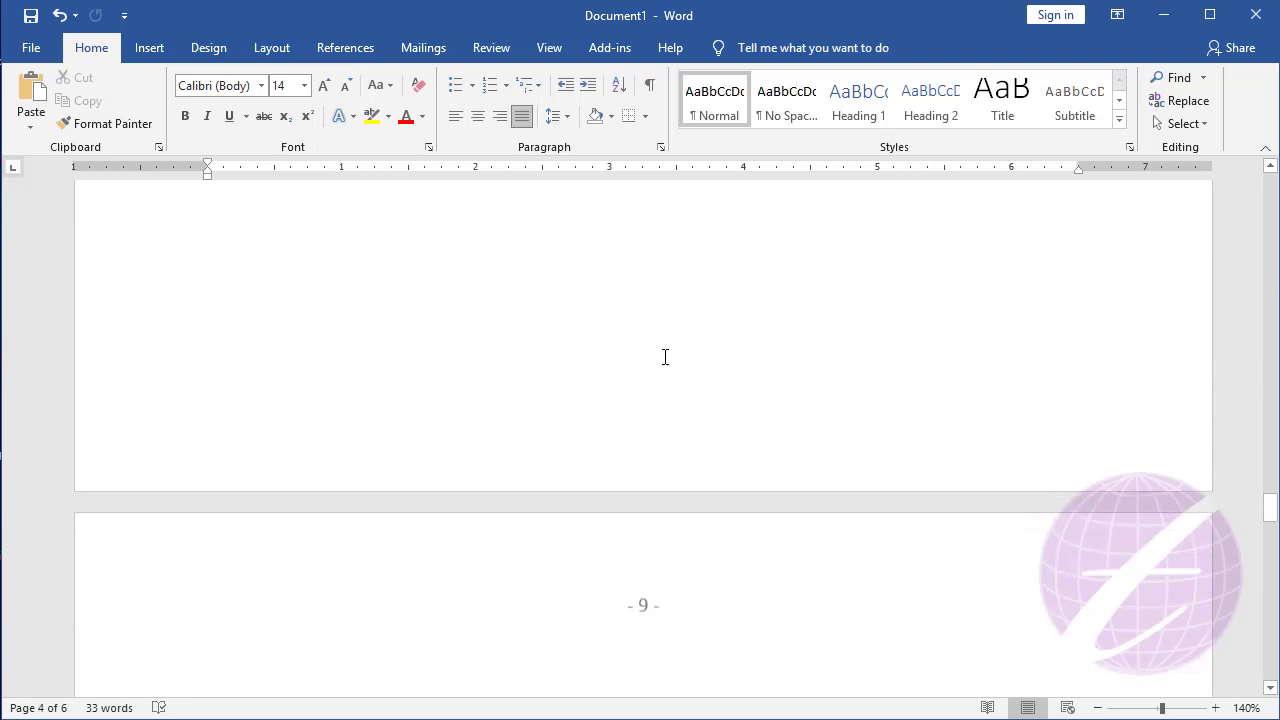
pyautogui.scroll(-3, 665, 357)
pyautogui.scroll(-1, 665, 357)
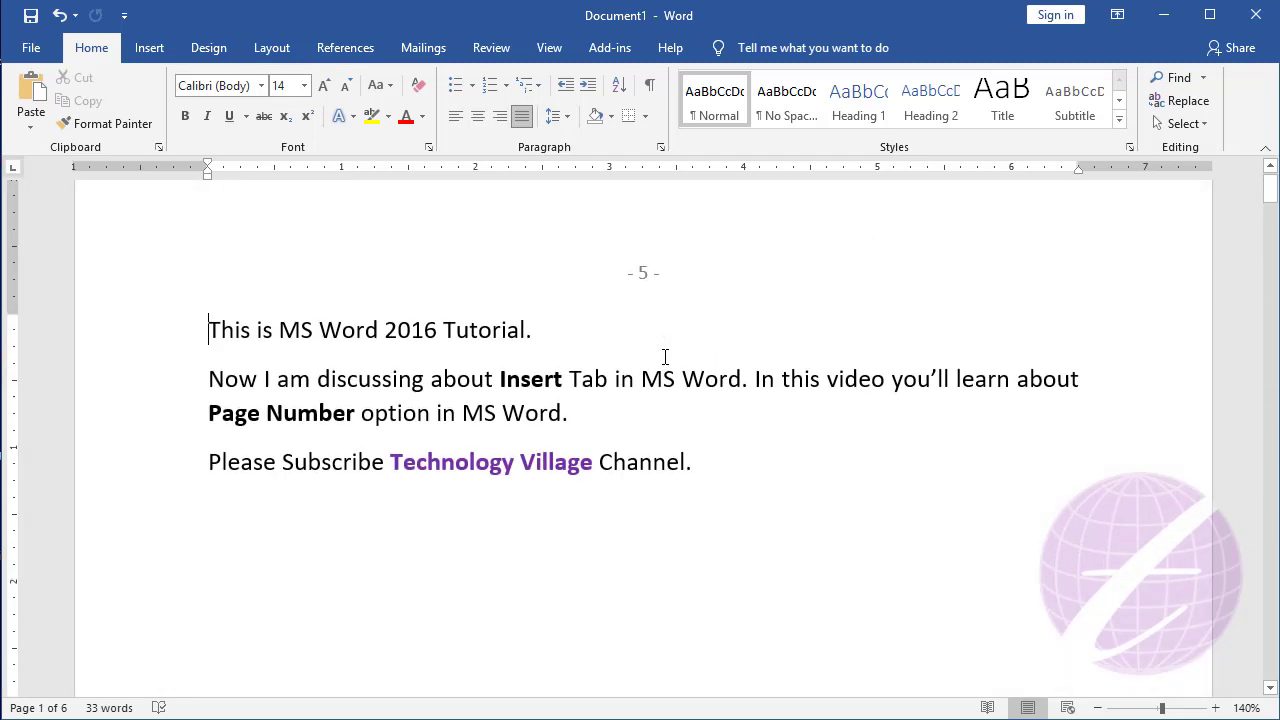